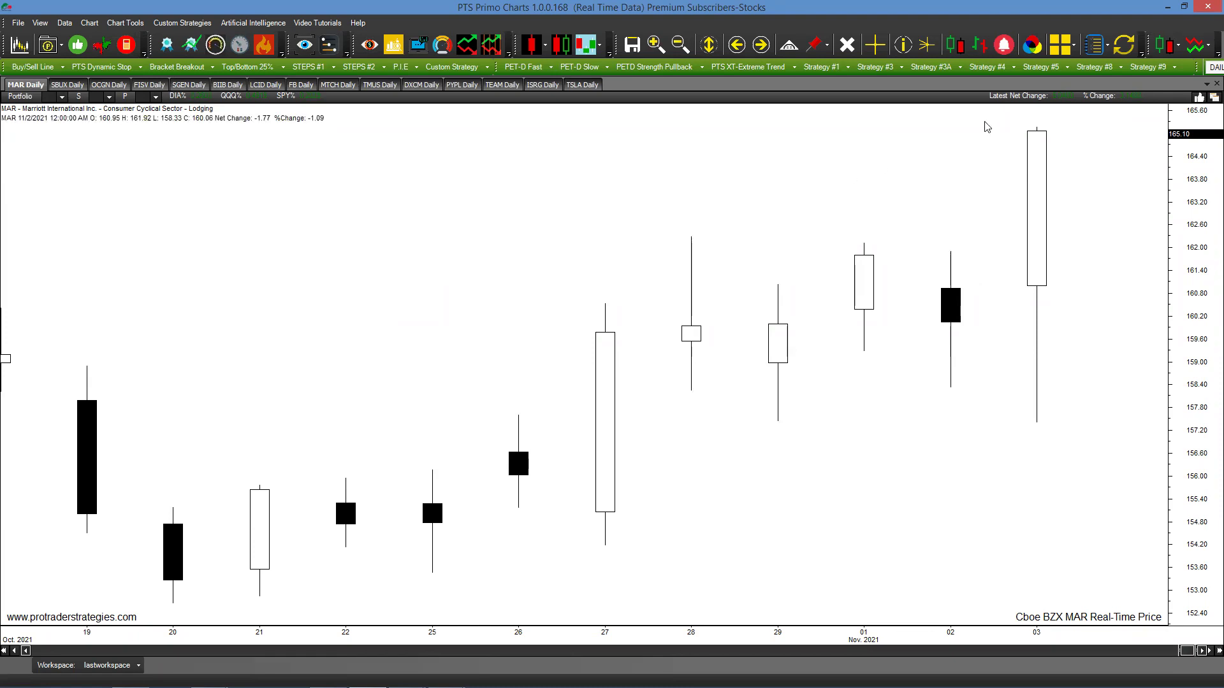
Show the Strategy #9 signal arrows on the MAR daily chart.
left_click(1147, 69)
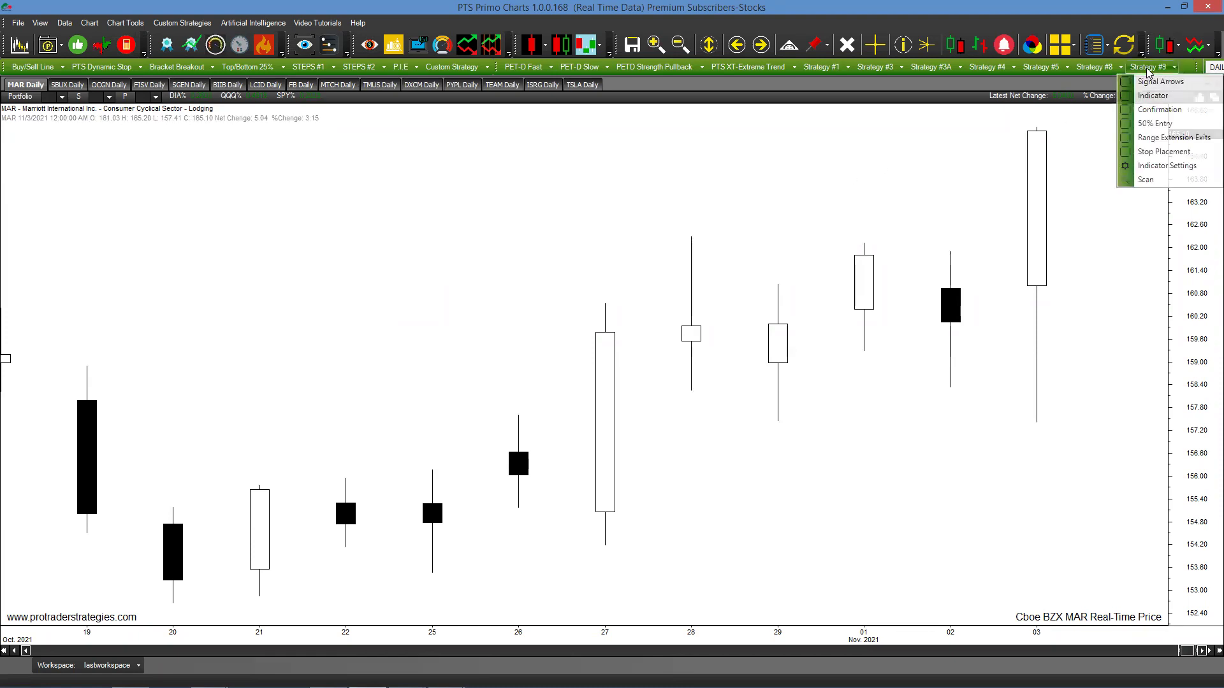
left_click(1147, 82)
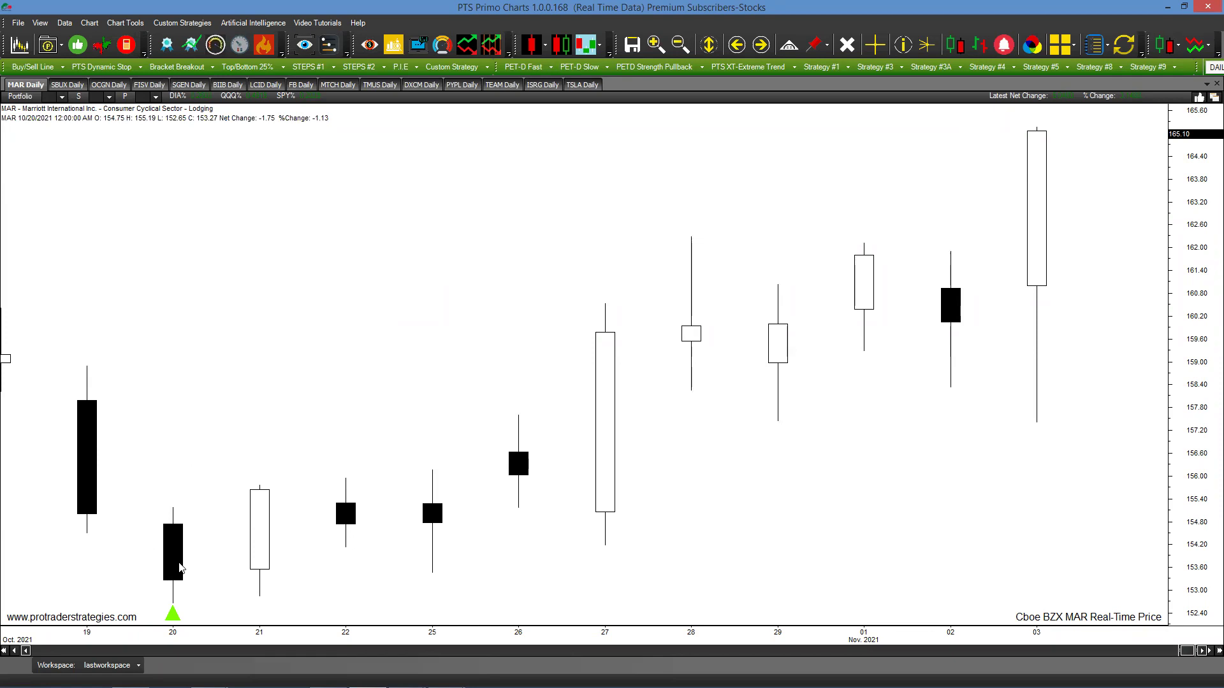
Switch to the SBUX daily chart, look over its October candles and turn on the Strategy #9 signal arrows.
left_click(60, 88)
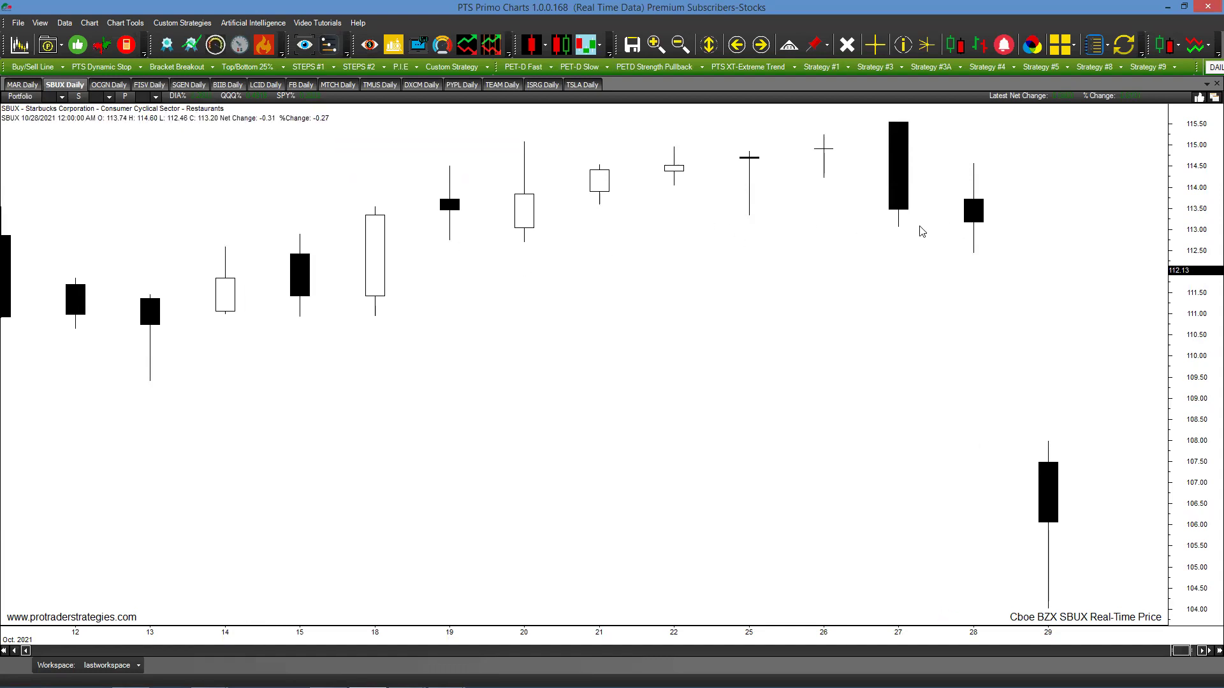
left_click_drag(250, 274, 421, 287)
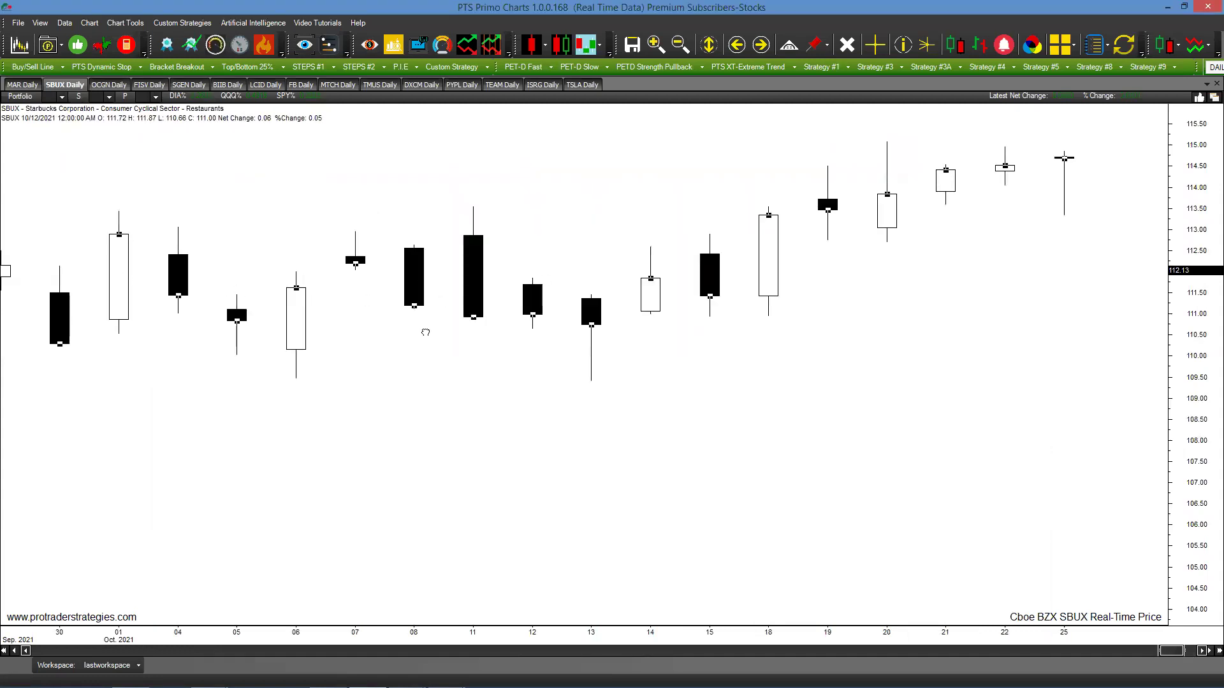
scroll(354, 366, "down", 1)
scroll(355, 368, "down", 4)
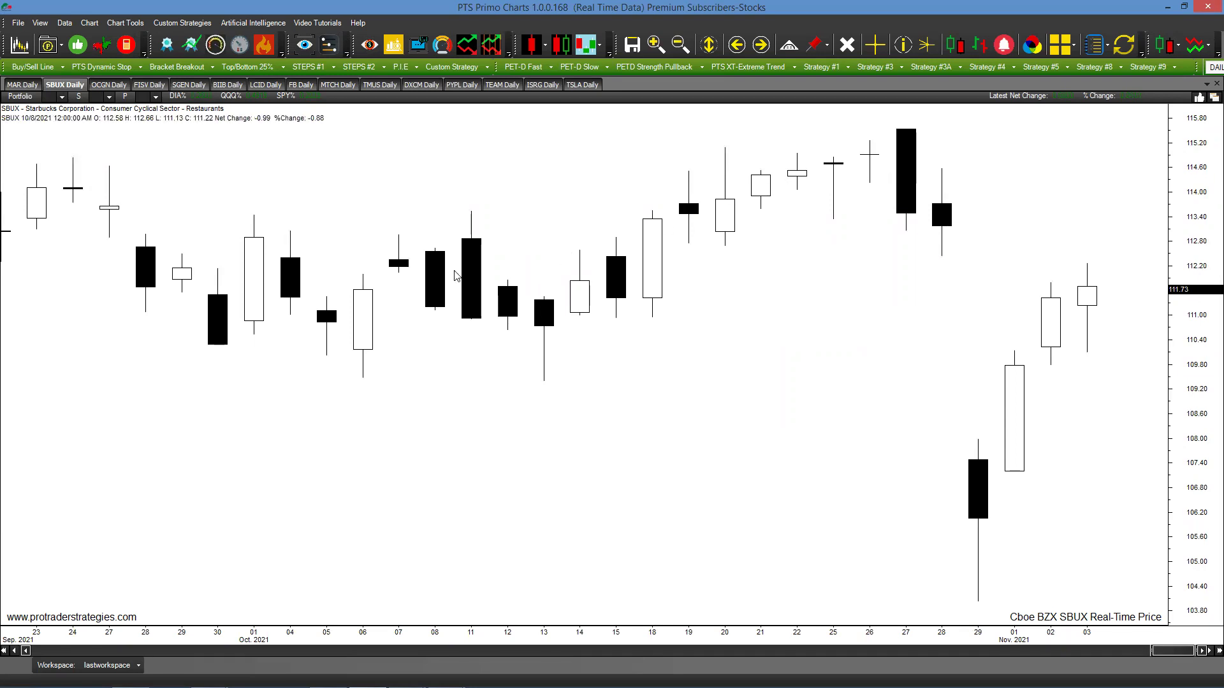
scroll(415, 430, "up", 1)
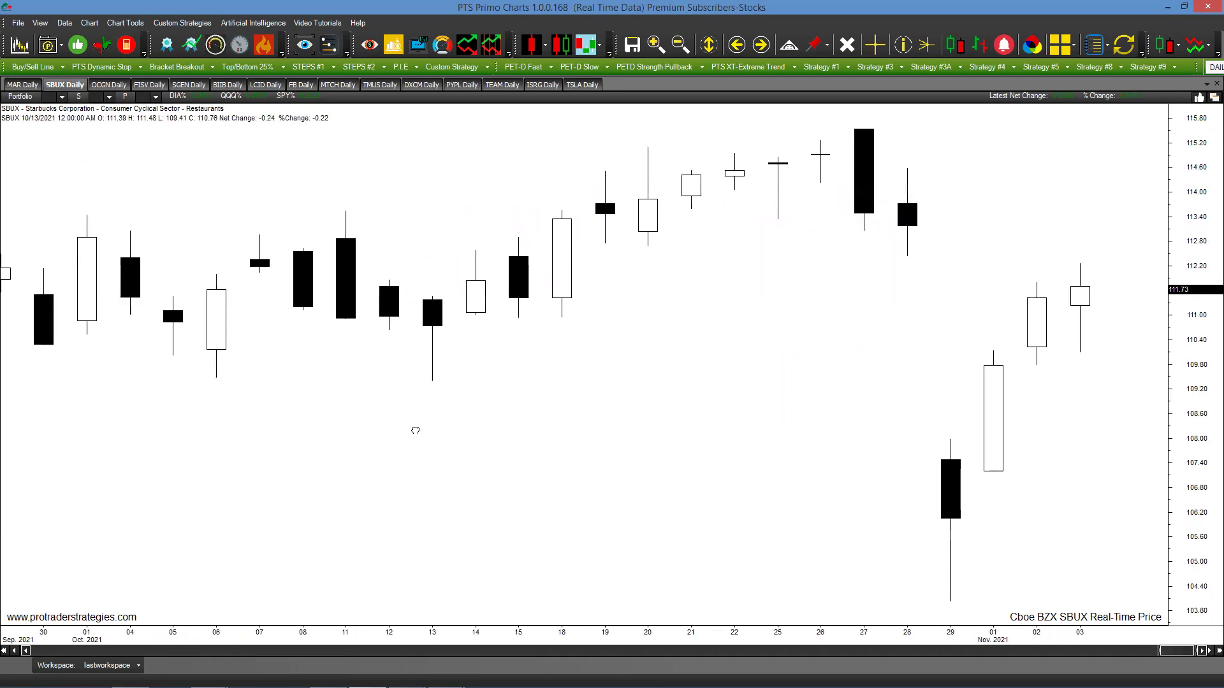
scroll(415, 430, "up", 1)
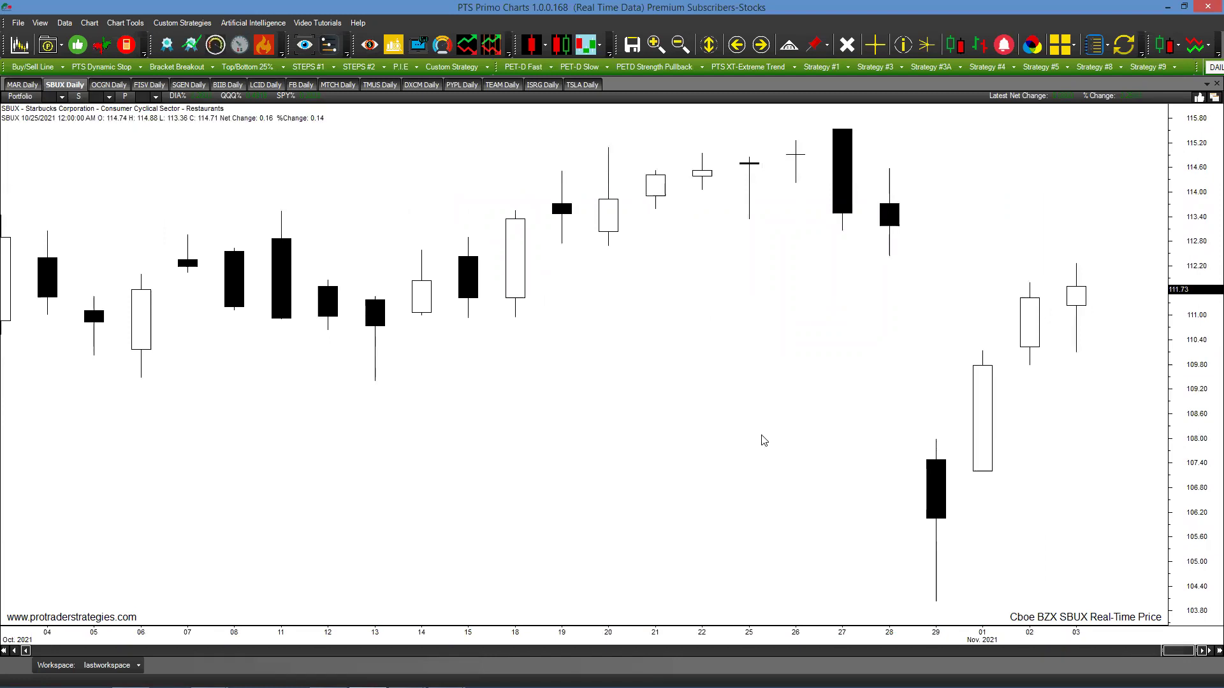
key("Left")
key("Left")
key("Left")
scroll(677, 470, "up", 2)
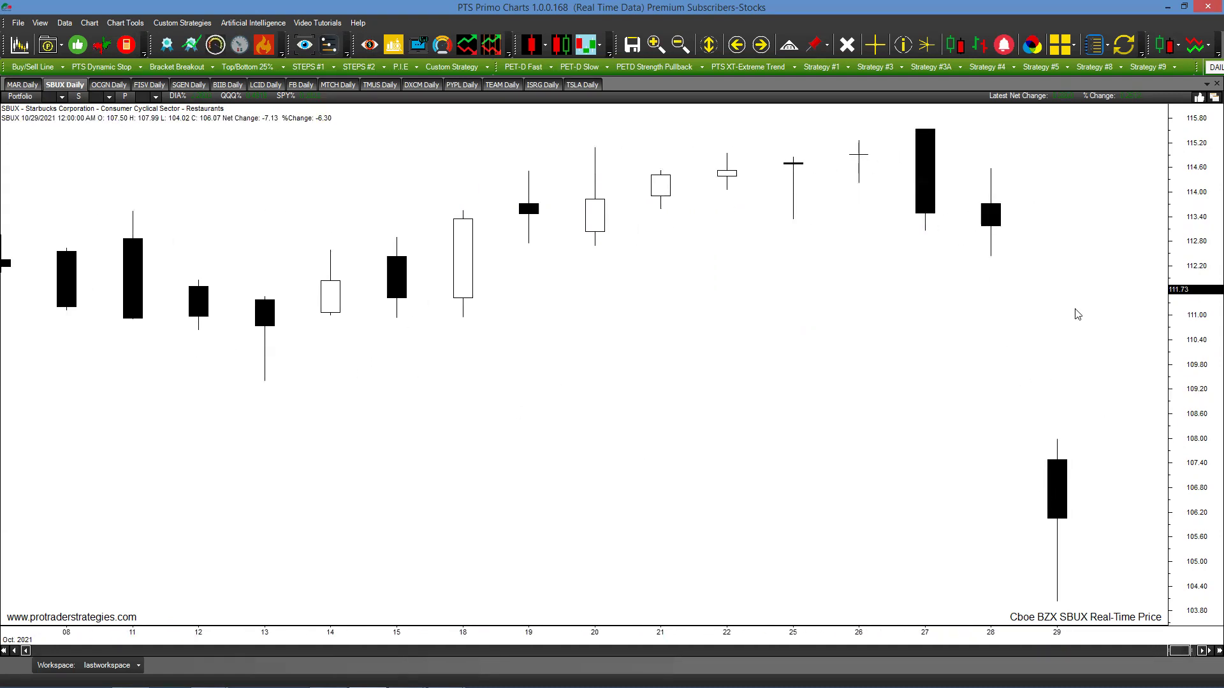
left_click(1146, 67)
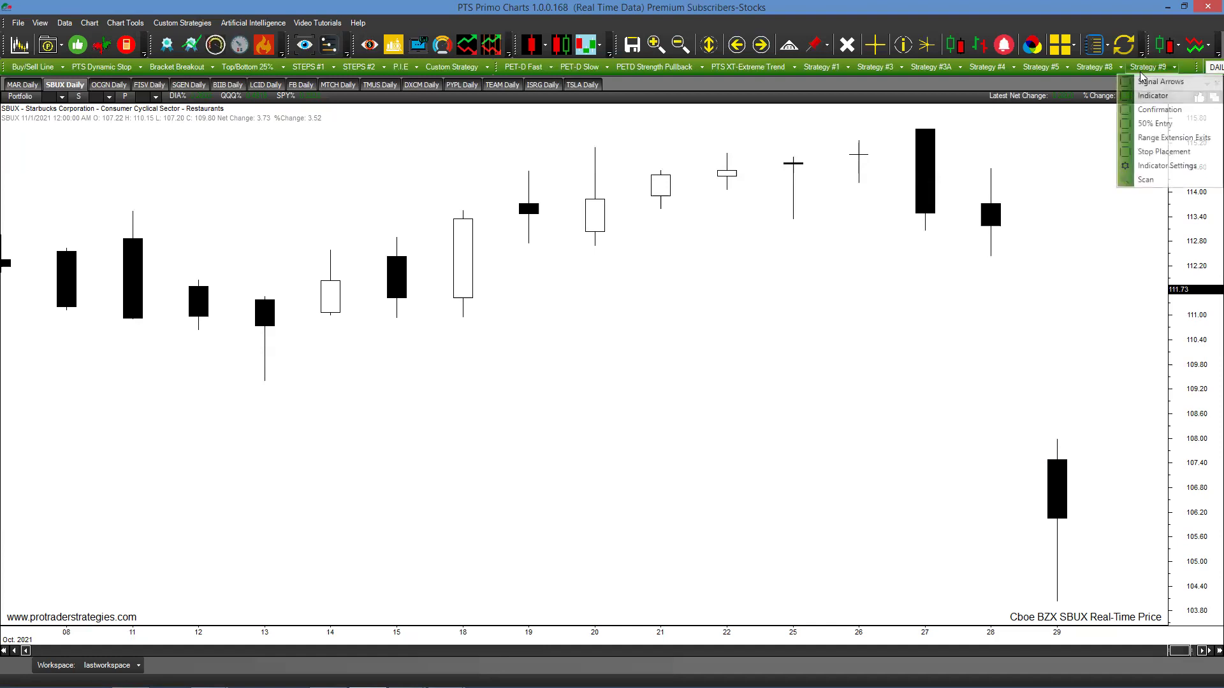
left_click(1145, 83)
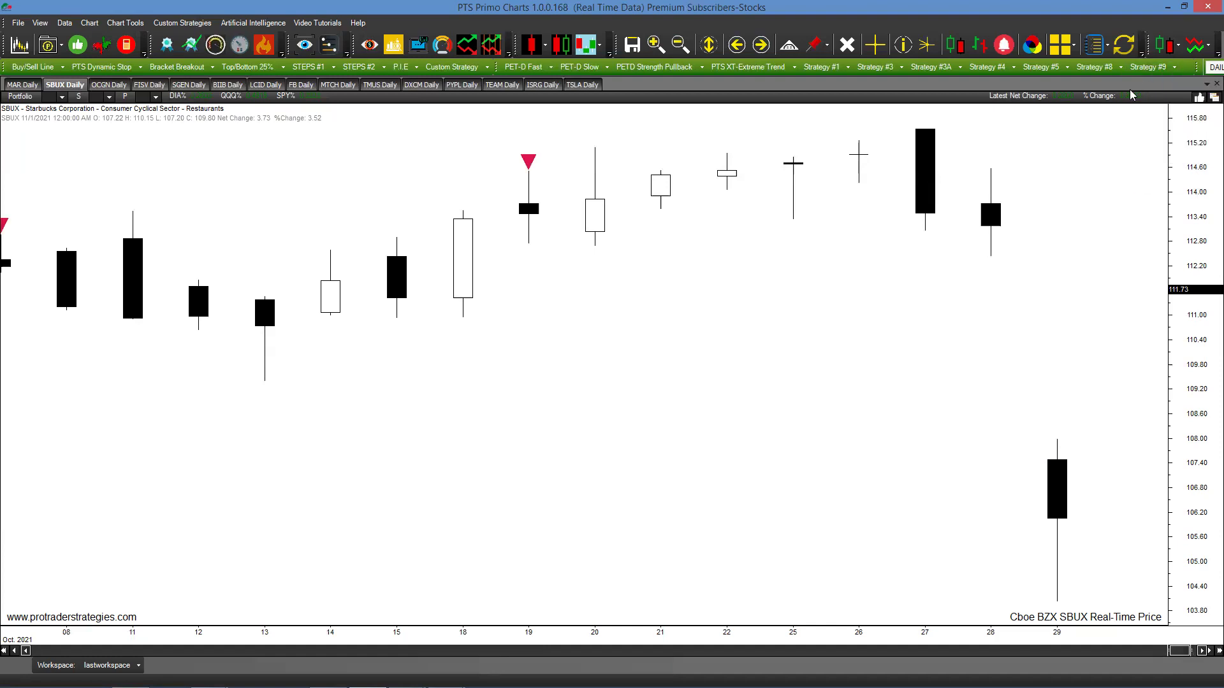
Display the stop placement levels for the October 19 Strategy #9 sell signal on SBUX and inspect the chart with the crosshair.
scroll(289, 286, "up", 1)
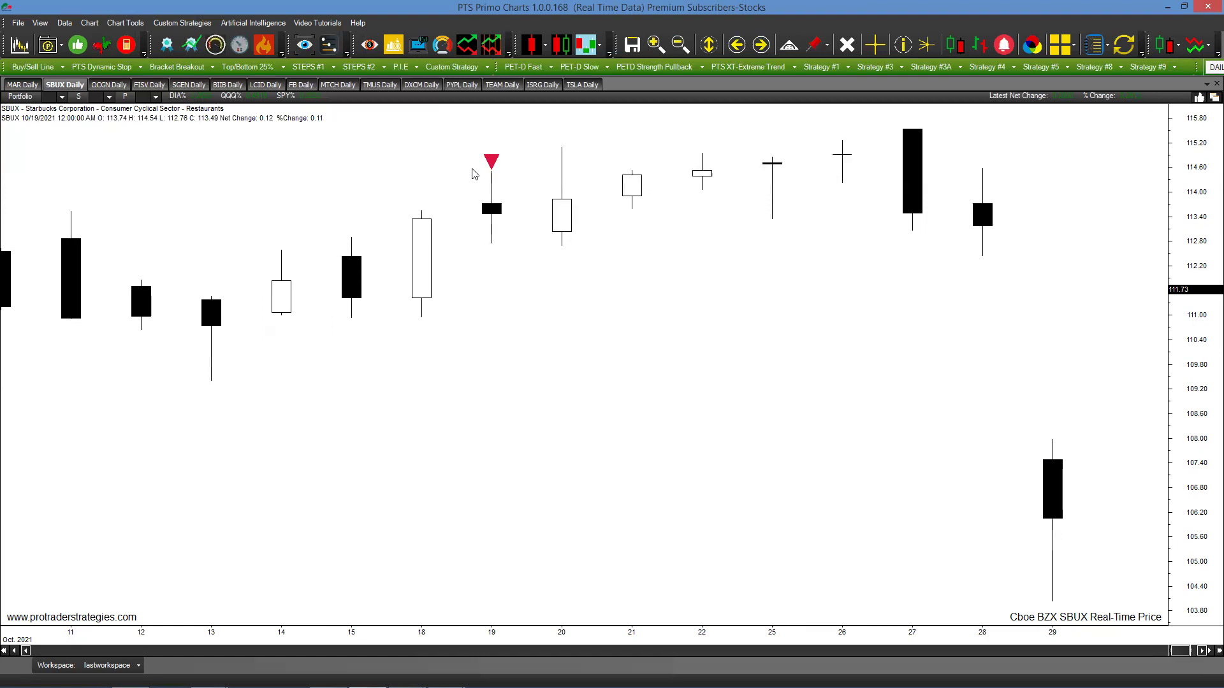
mouse_move(492, 171)
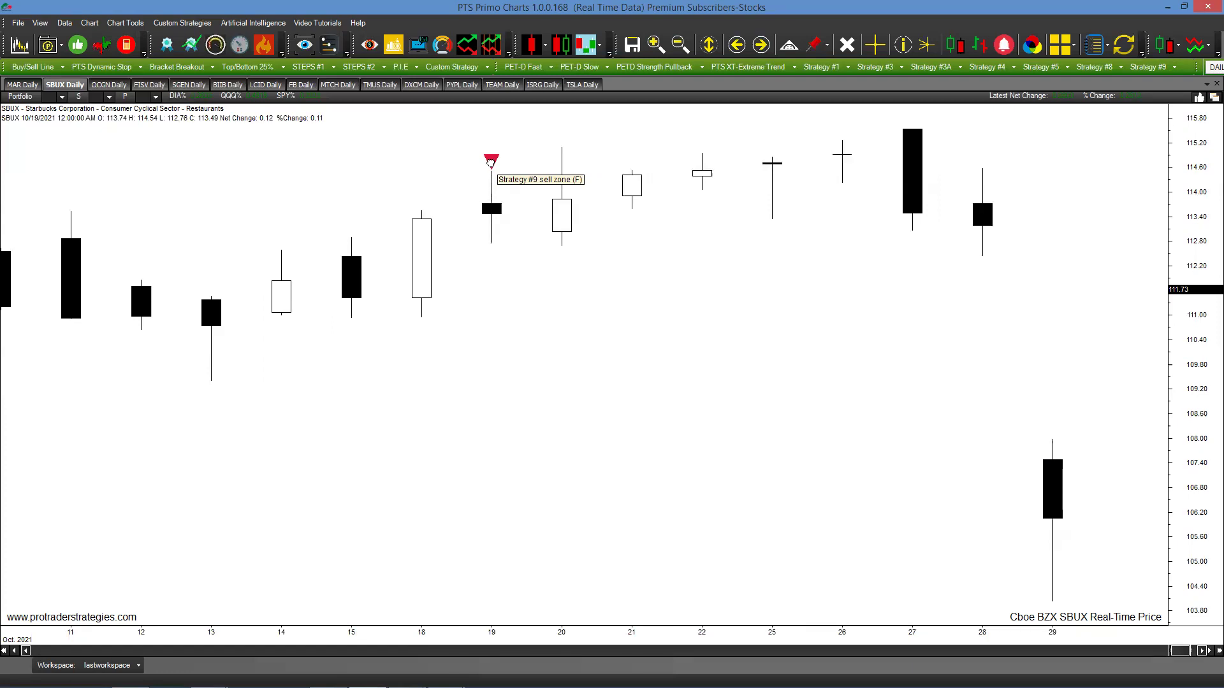
left_click(492, 163)
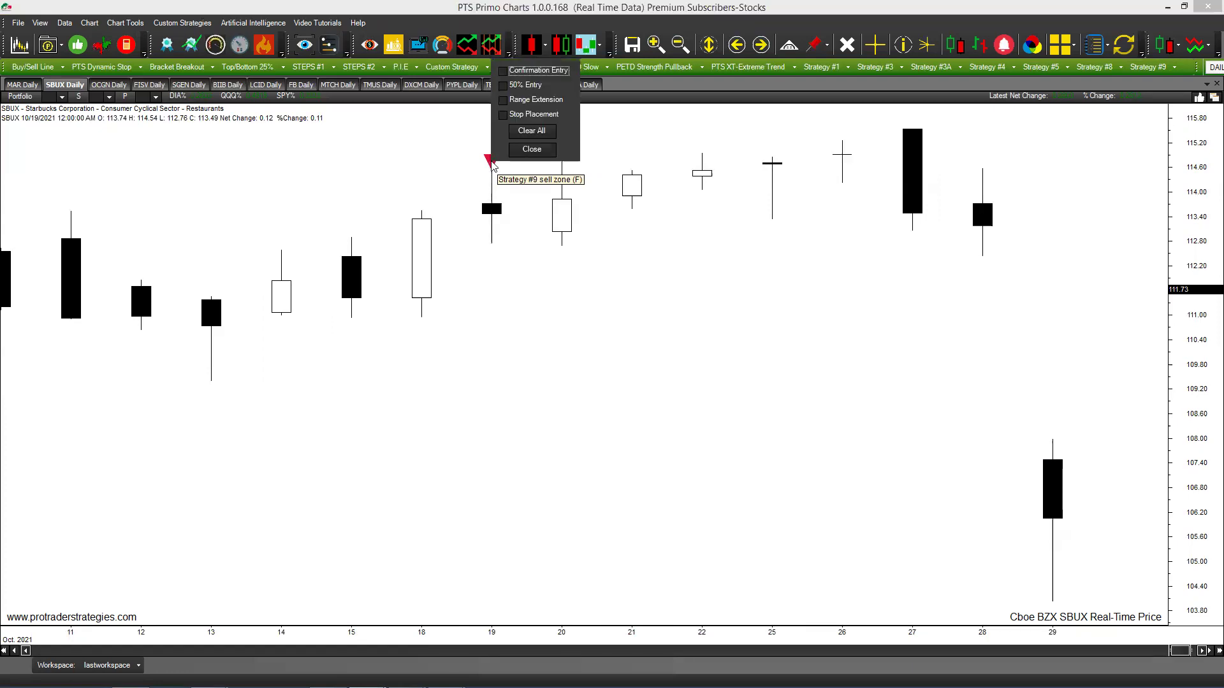
left_click(516, 117)
left_click(530, 149)
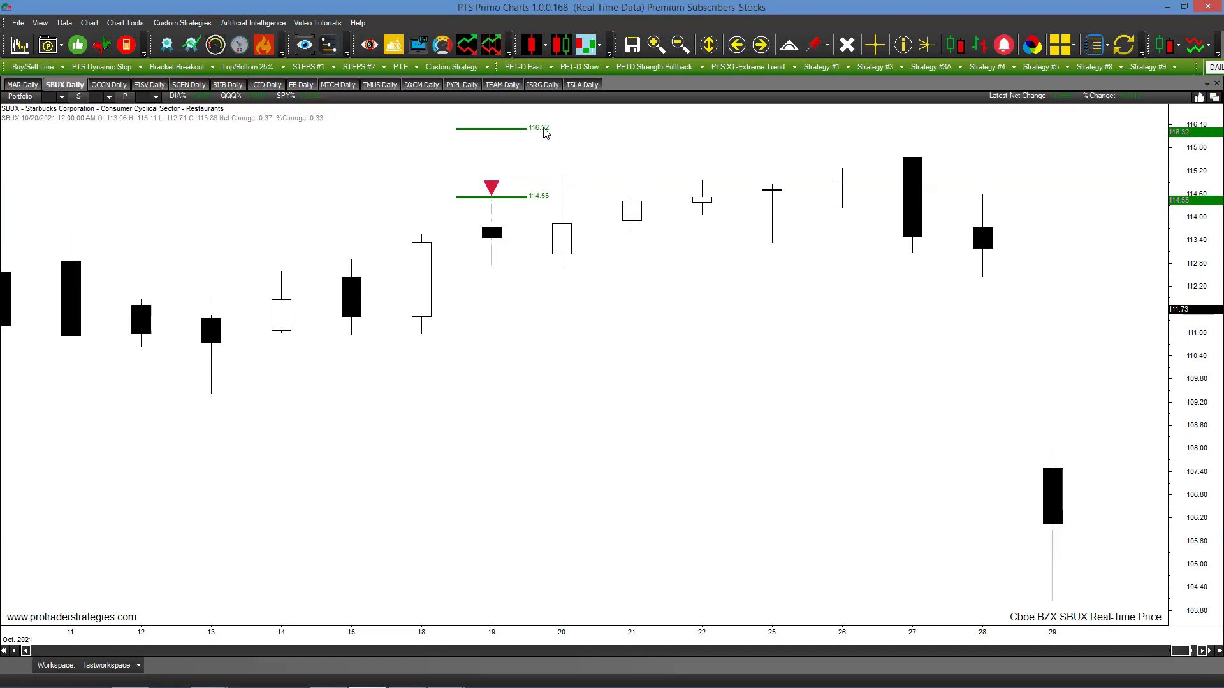
left_click(874, 44)
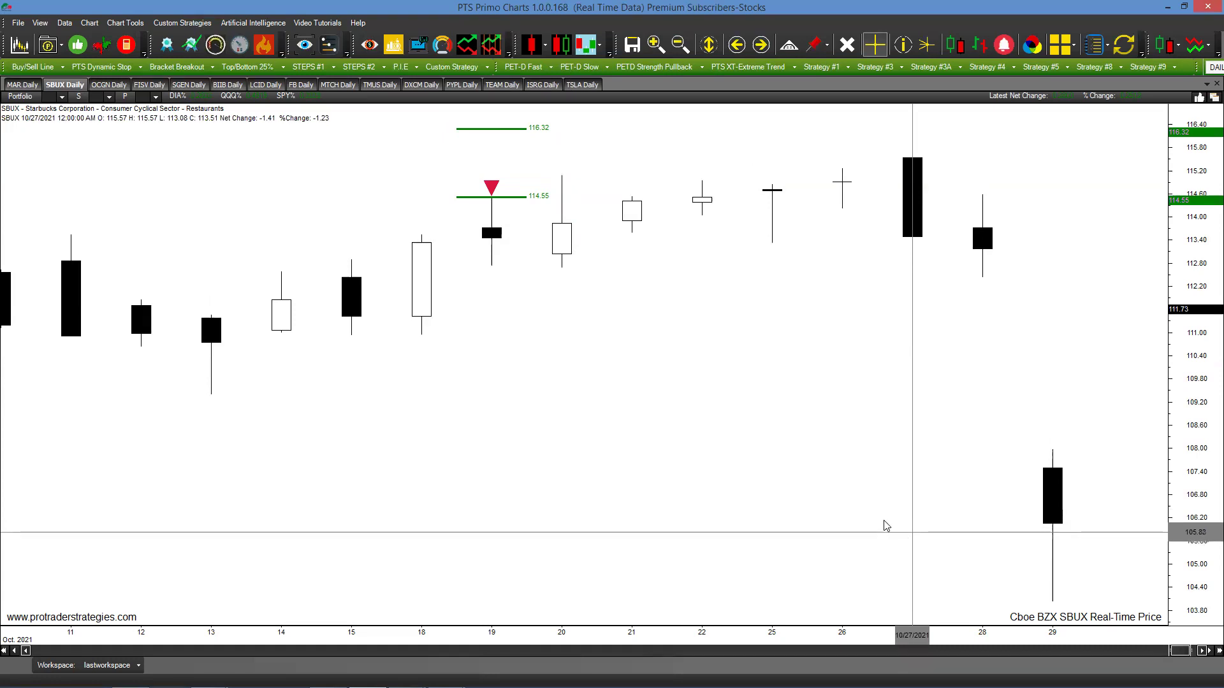
left_click(875, 45)
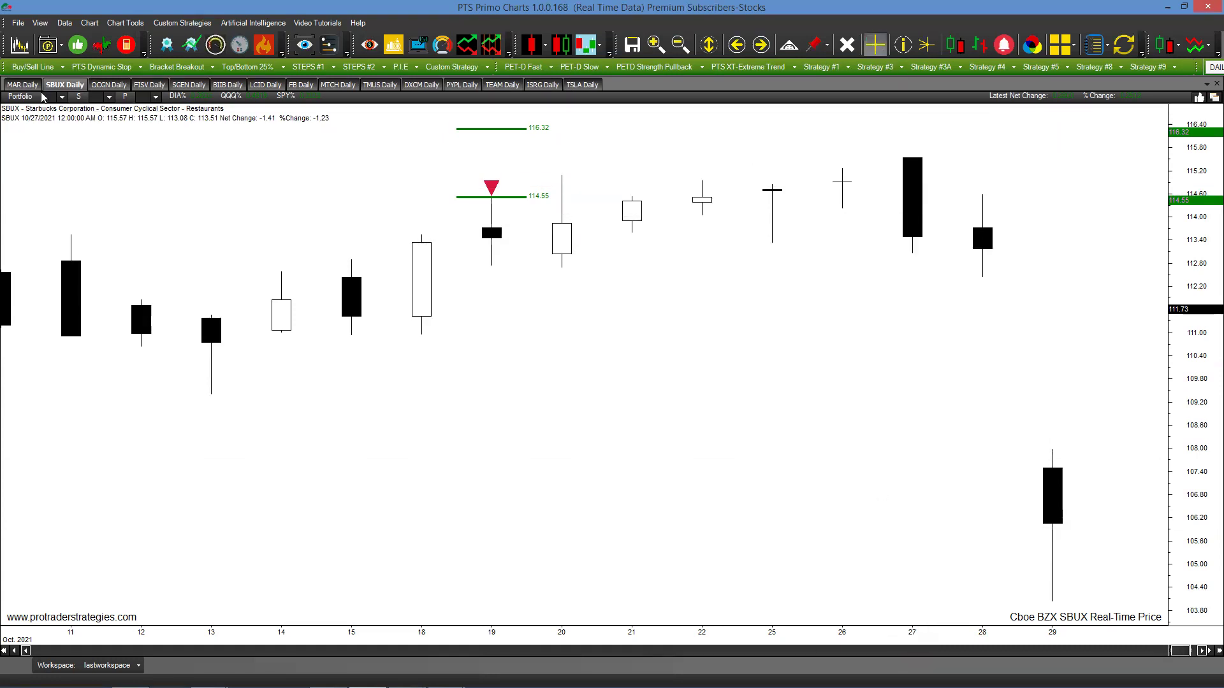
Review the Strategy #9 signal arrows on the OCGN, FISV and SGEN daily charts.
left_click(106, 87)
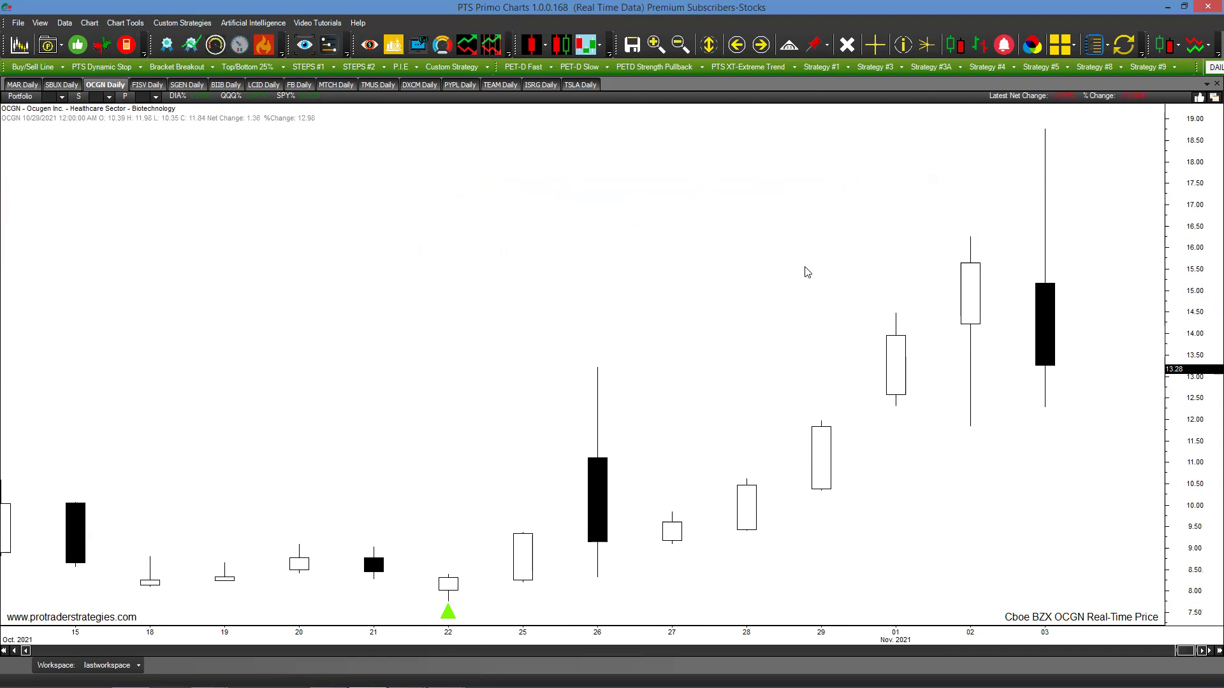
left_click(147, 86)
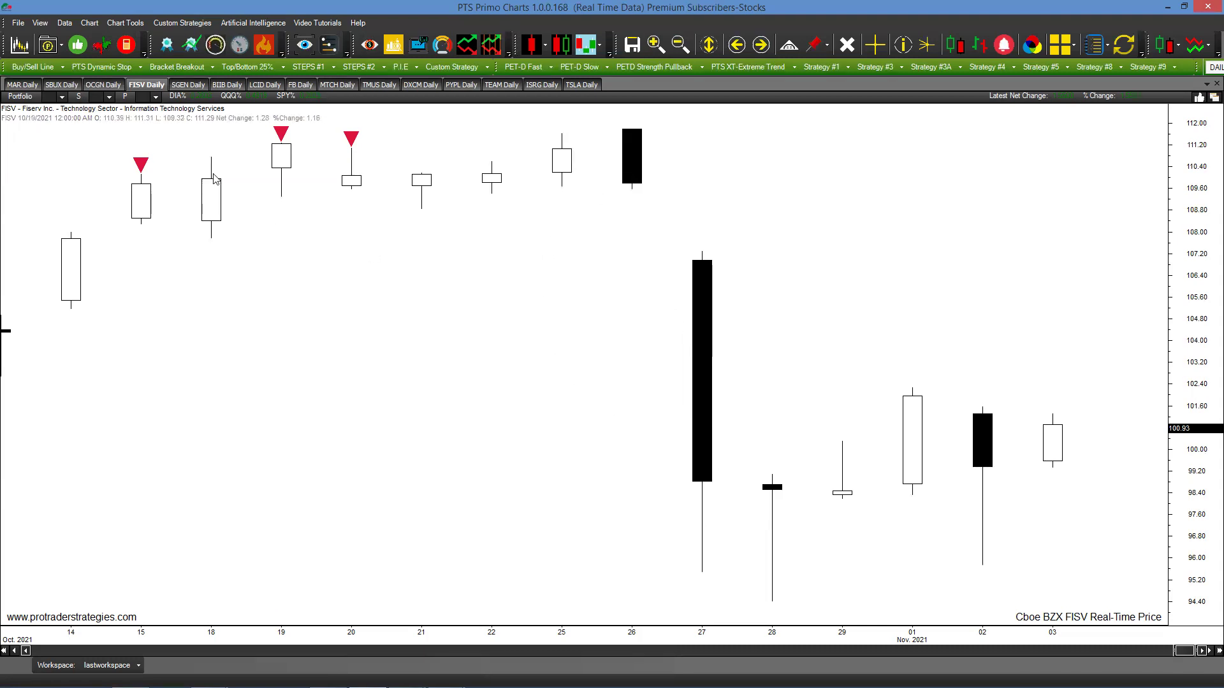
left_click(188, 85)
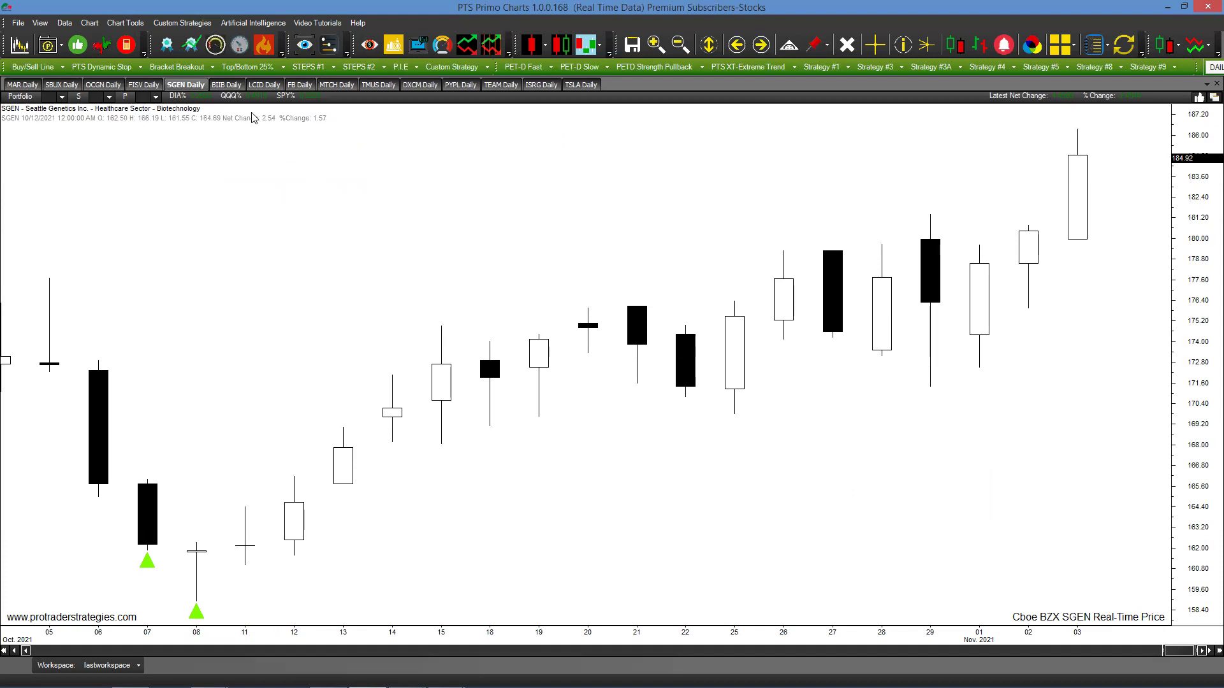
Examine the October 7 sell signal on the BIIB daily chart and the October 22 signal on the LCID daily chart.
left_click(220, 86)
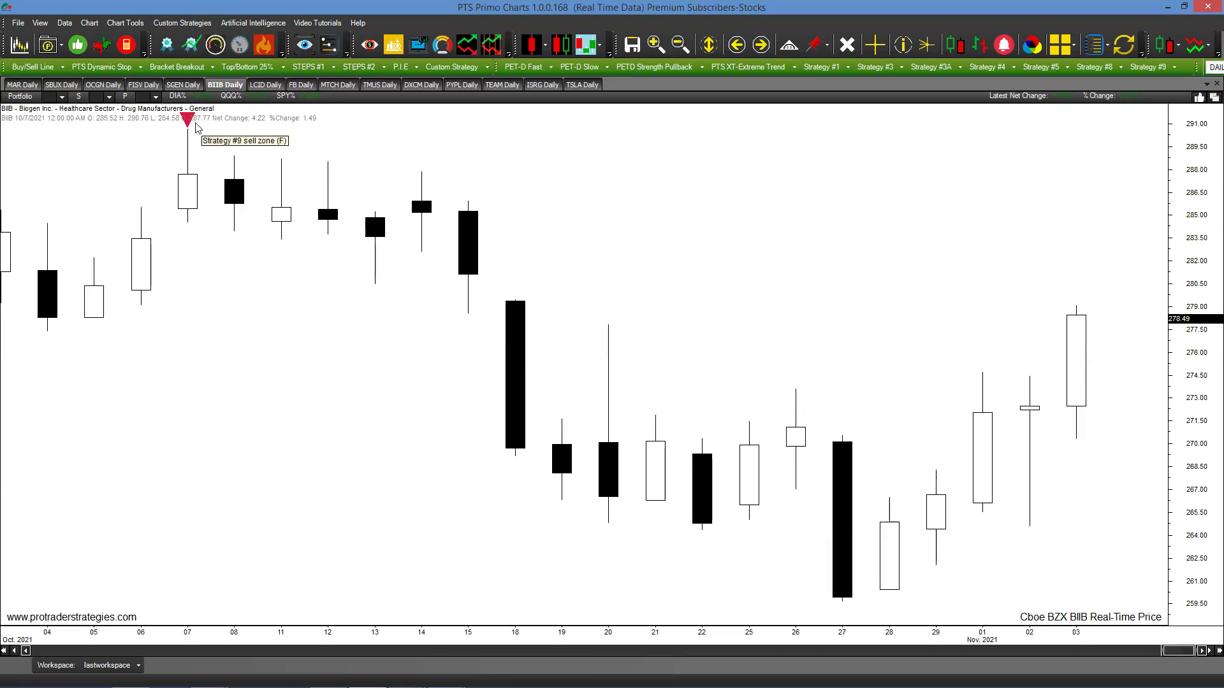
left_click_drag(560, 347, 839, 463)
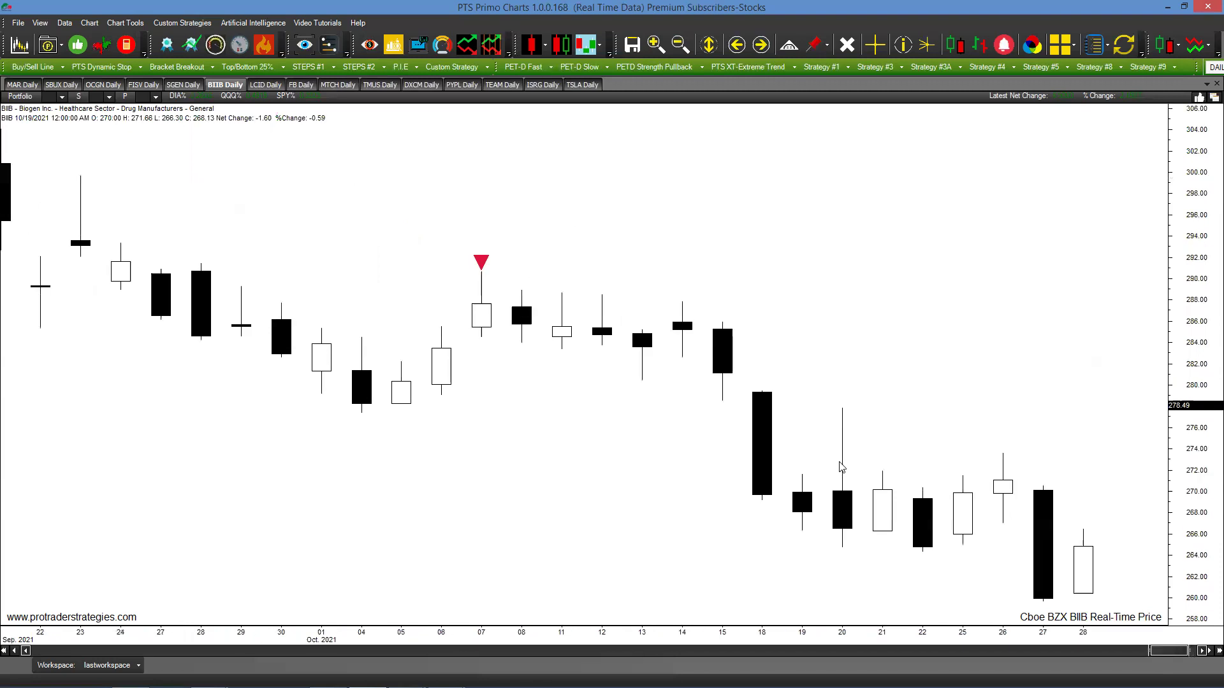
left_click_drag(633, 459, 571, 459)
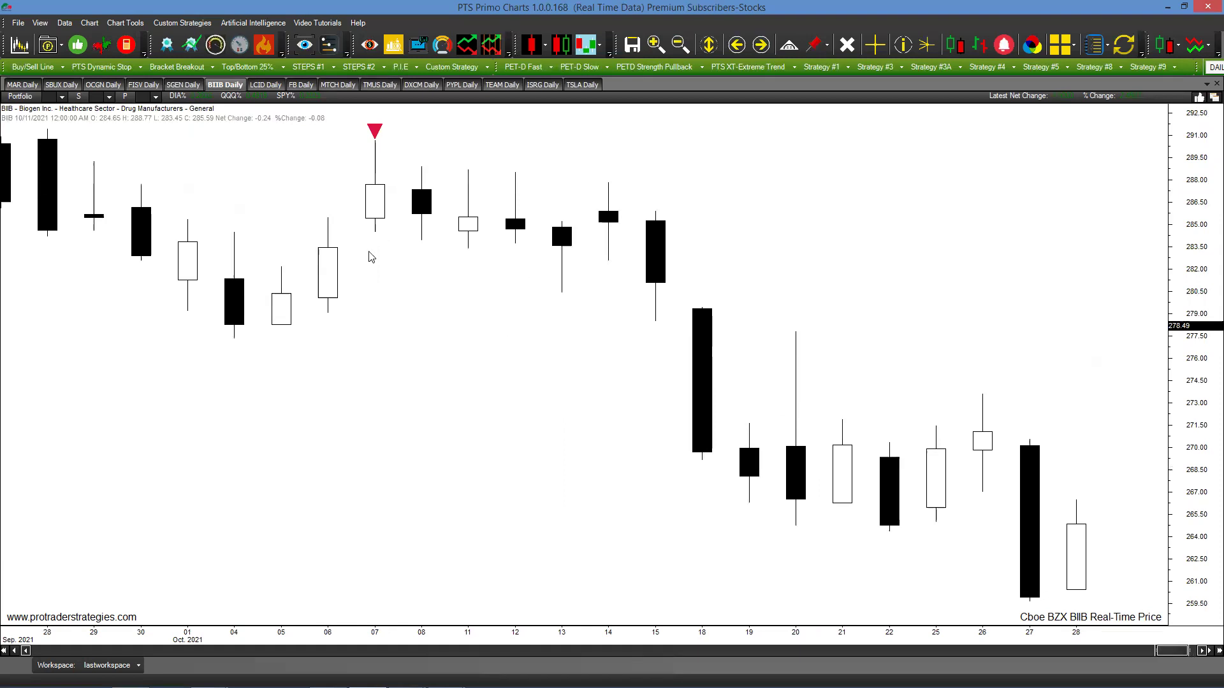
left_click(258, 90)
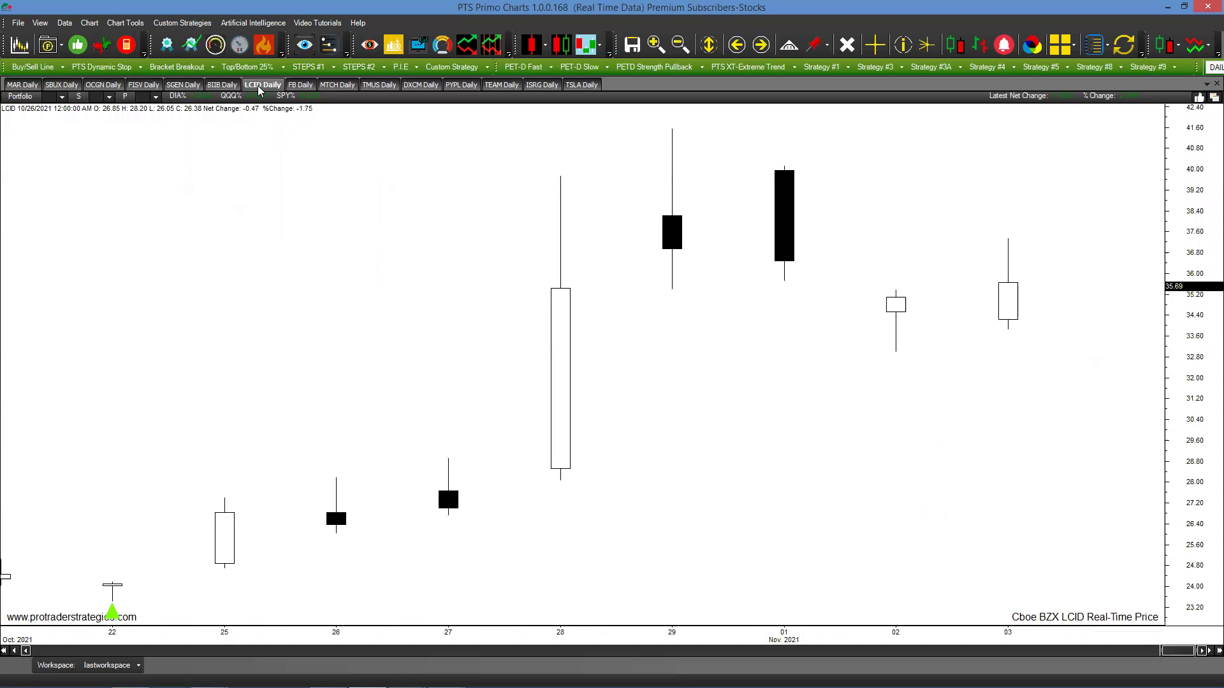
left_click_drag(286, 437, 784, 410)
scroll(398, 340, "up", 2)
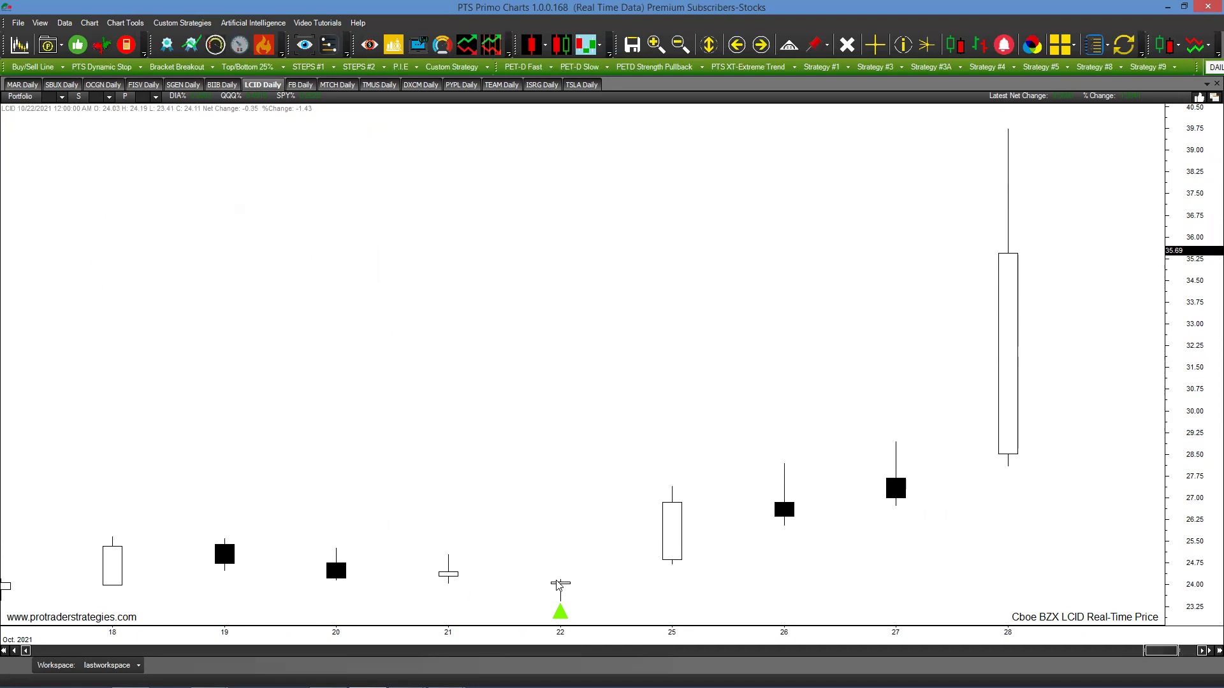
mouse_move(559, 613)
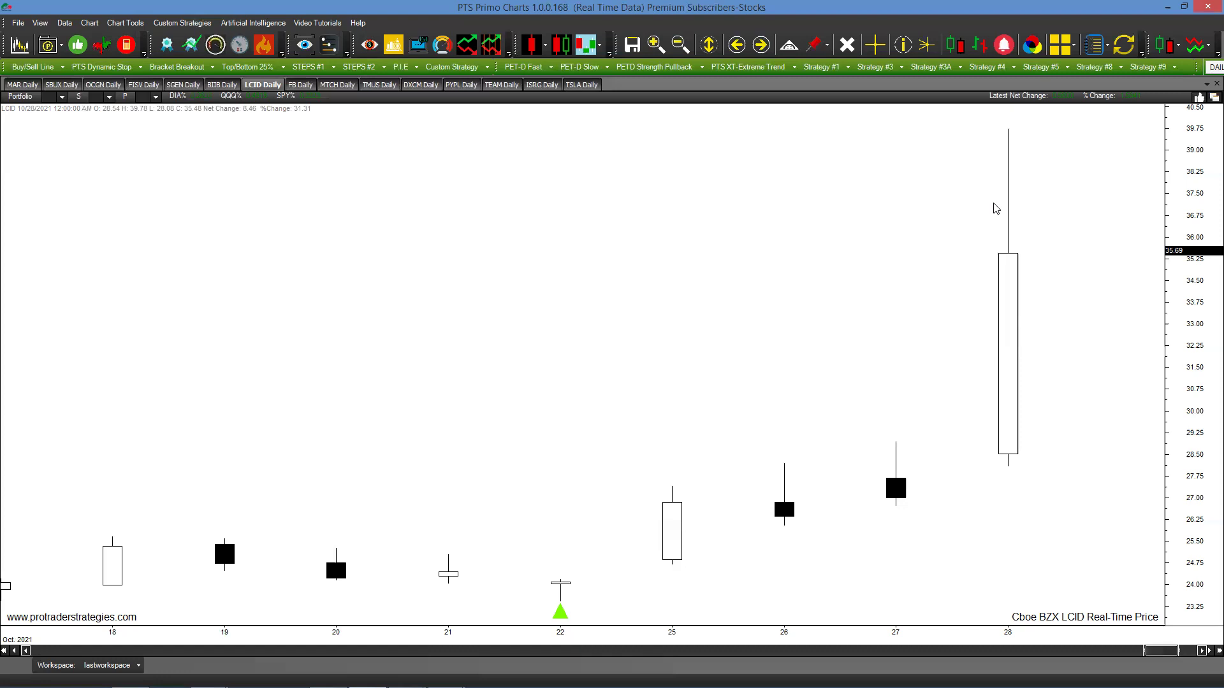
Examine the October 19–21 sell signals on the FB daily chart and the October 5 signal on the MTCH daily chart.
left_click(300, 85)
left_click_drag(349, 353, 759, 355)
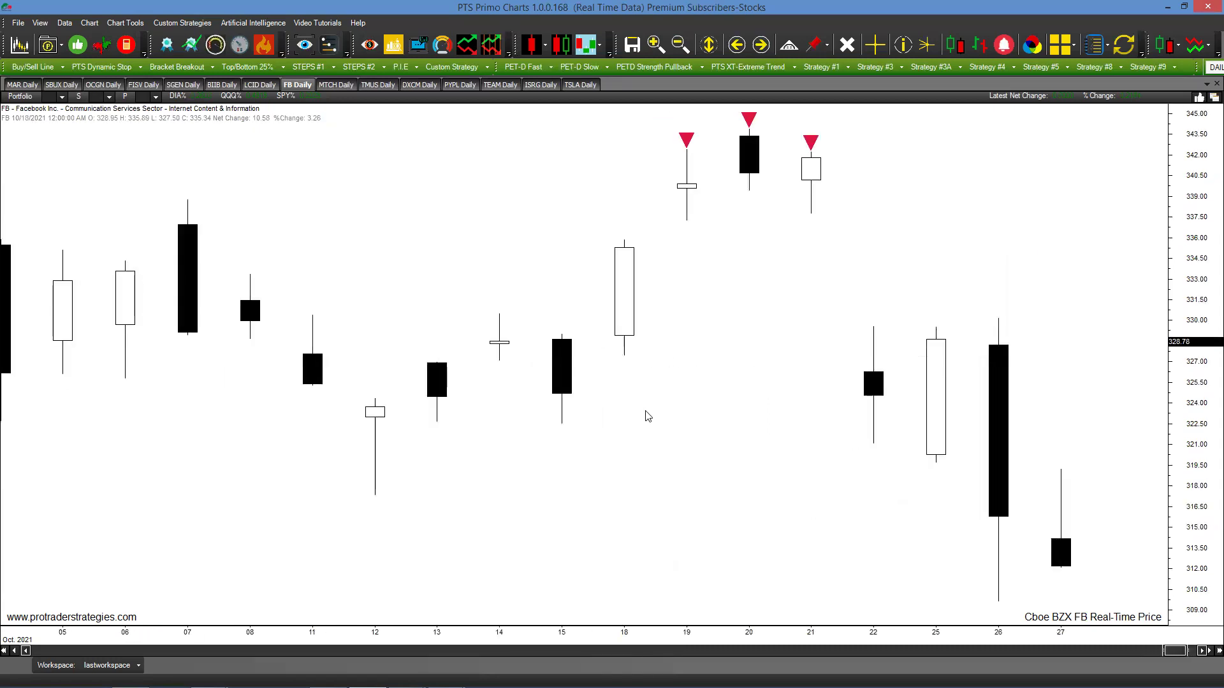
scroll(505, 503, "up", 1)
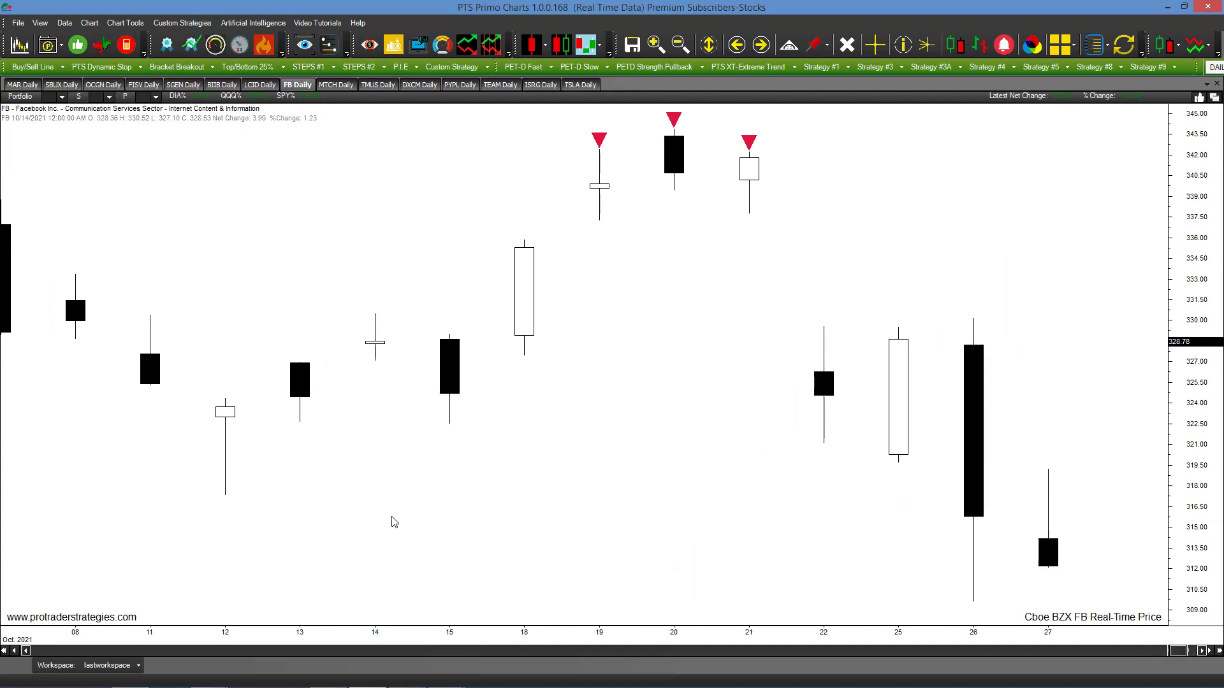
left_click(332, 86)
left_click_drag(478, 333, 899, 327)
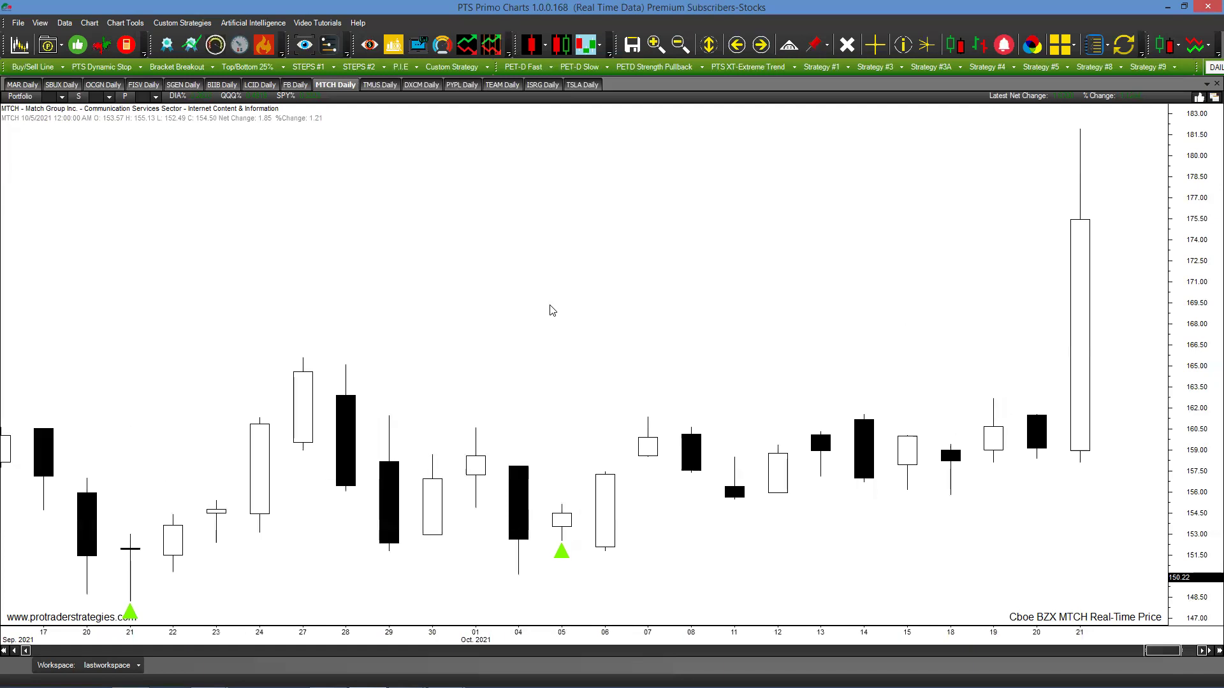
left_click_drag(401, 325, 98, 431)
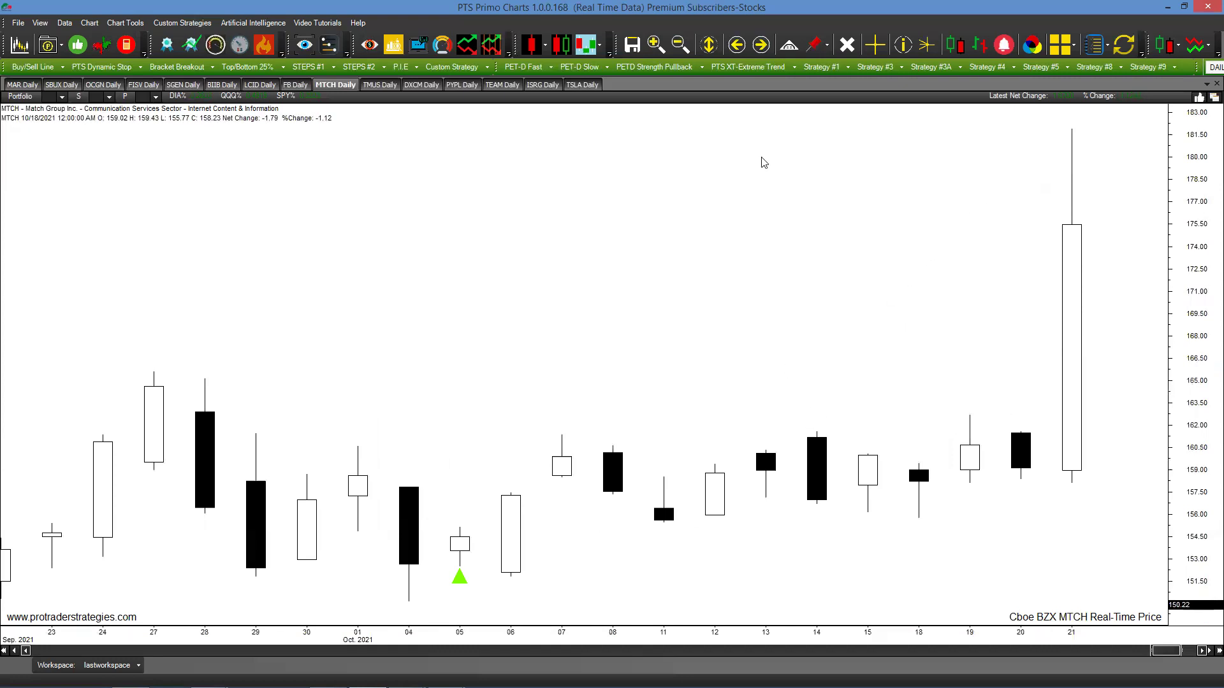
Examine the TMUS daily chart around its October 20 sell signal and bring up the DXCM daily chart.
left_click(371, 88)
scroll(713, 344, "up", 1)
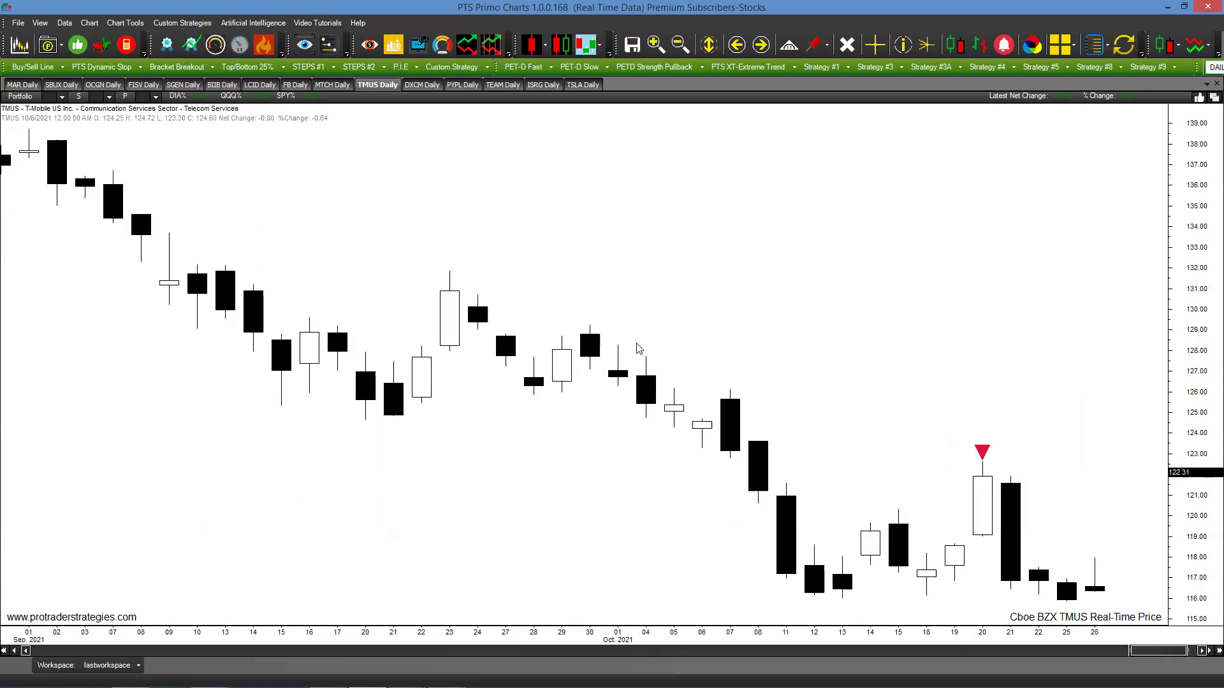
scroll(638, 344, "down", 3)
scroll(560, 341, "up", 7)
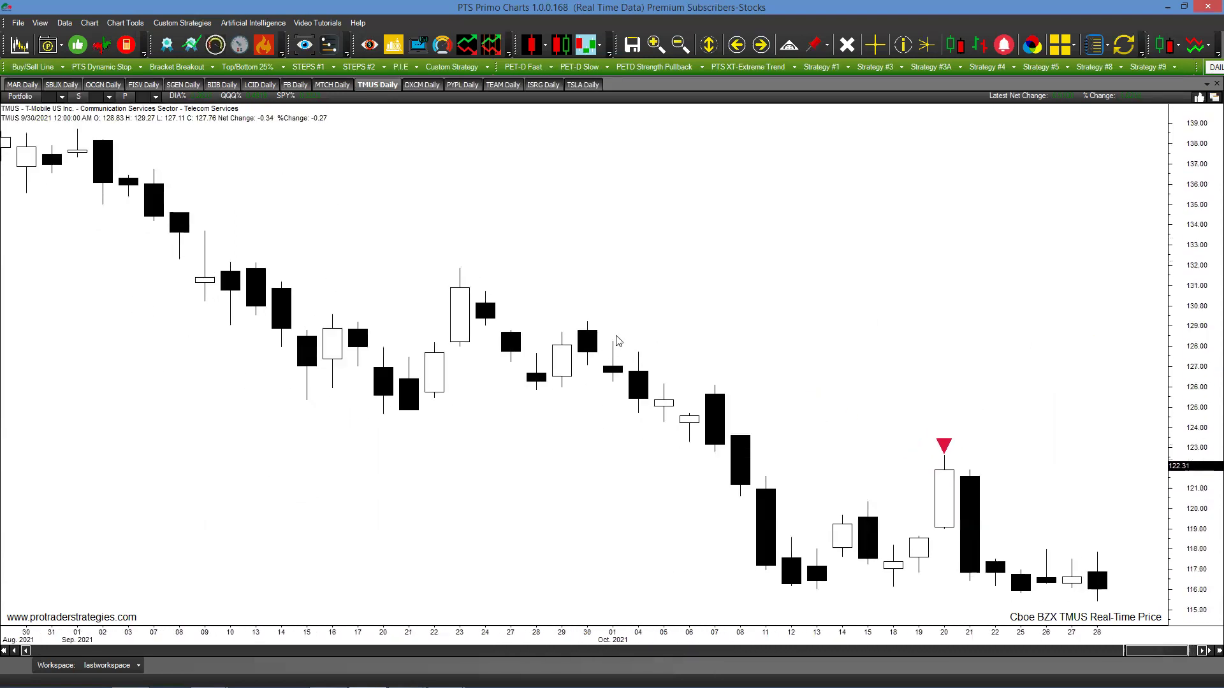
scroll(740, 344, "down", 5)
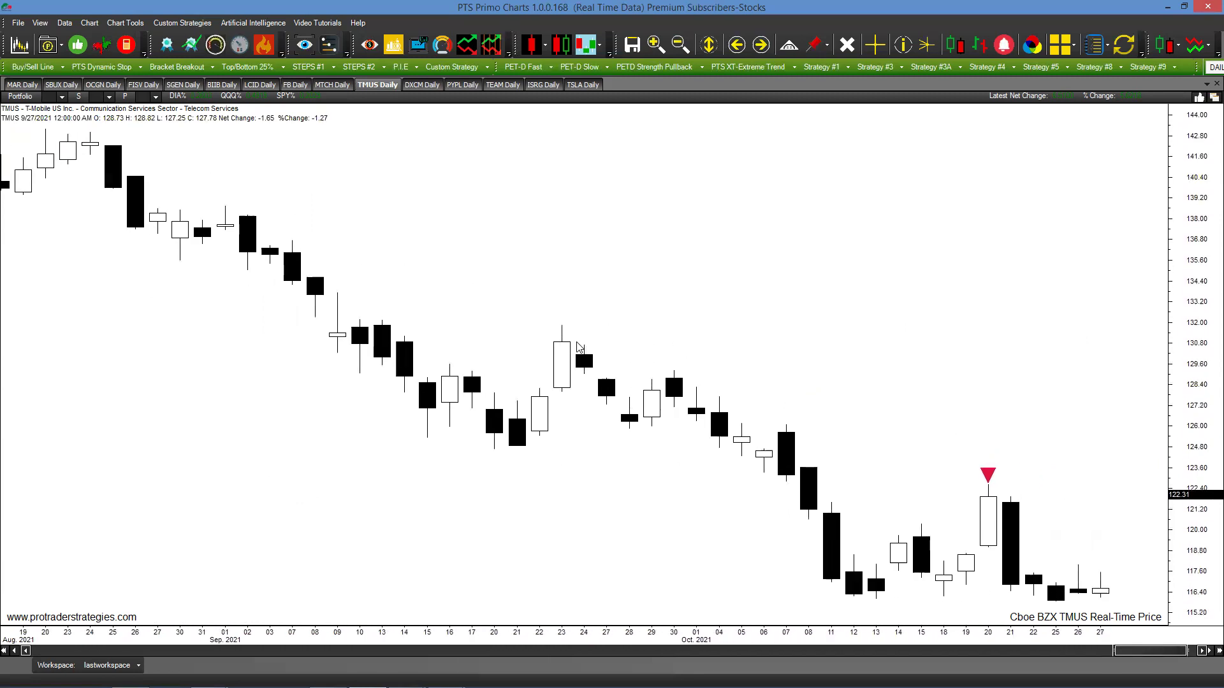
scroll(158, 395, "up", 8)
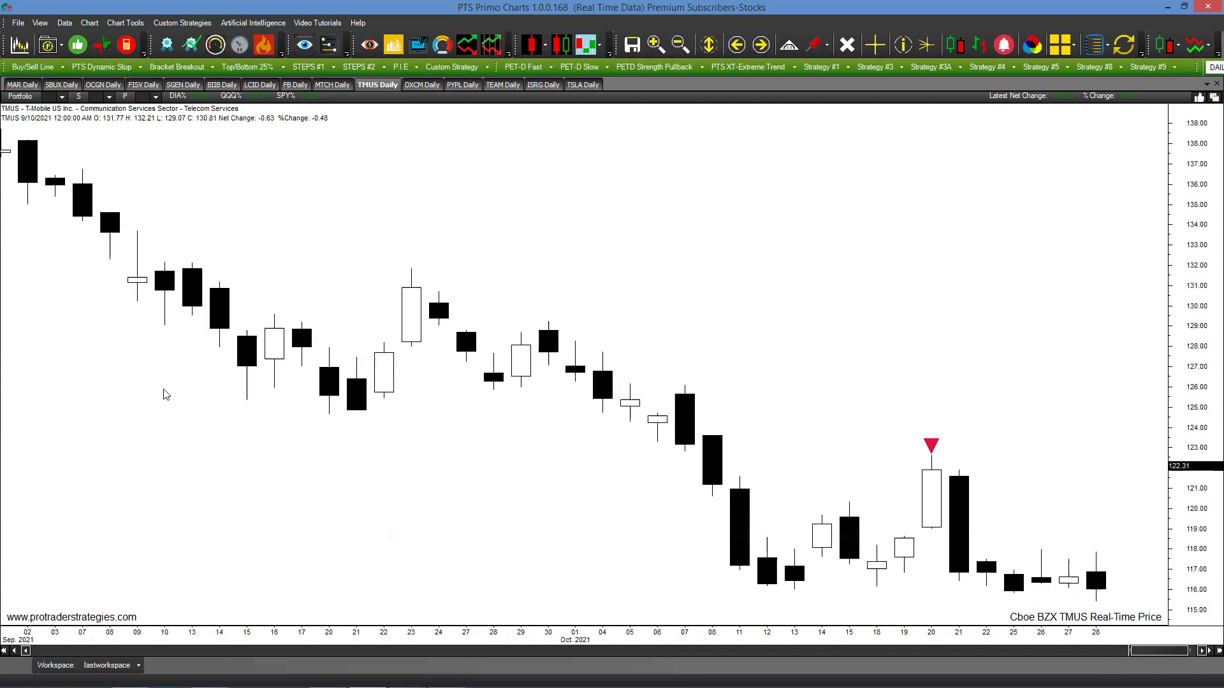
scroll(194, 392, "up", 1)
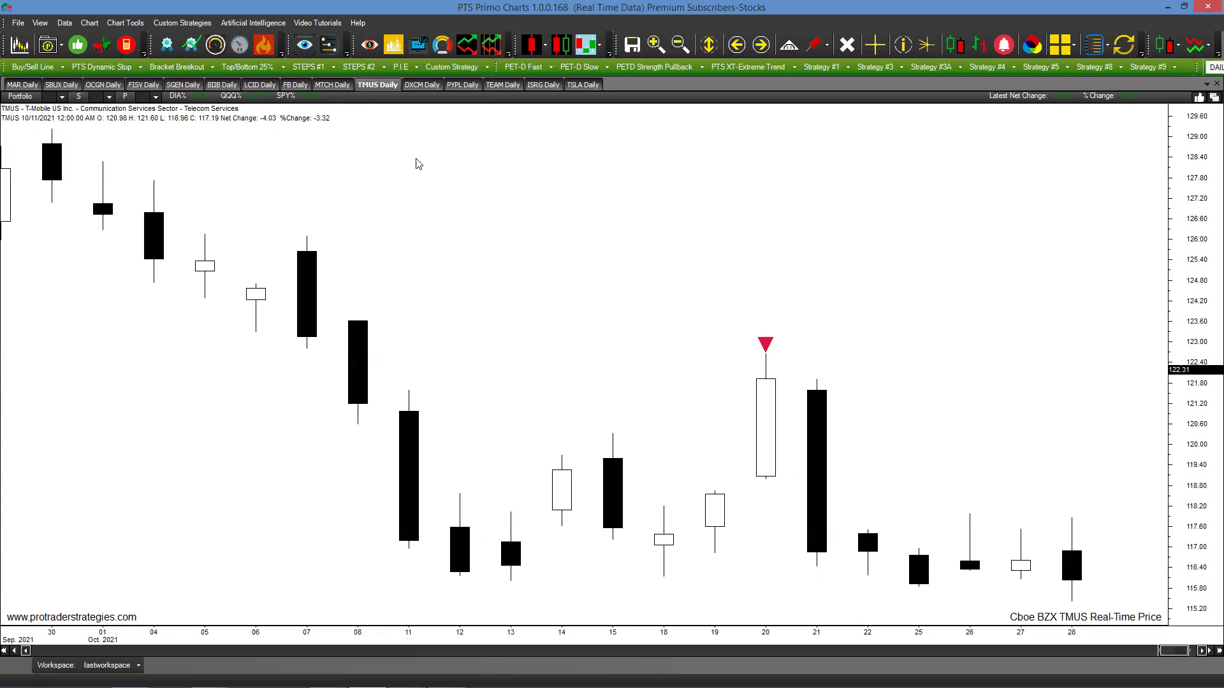
left_click(415, 86)
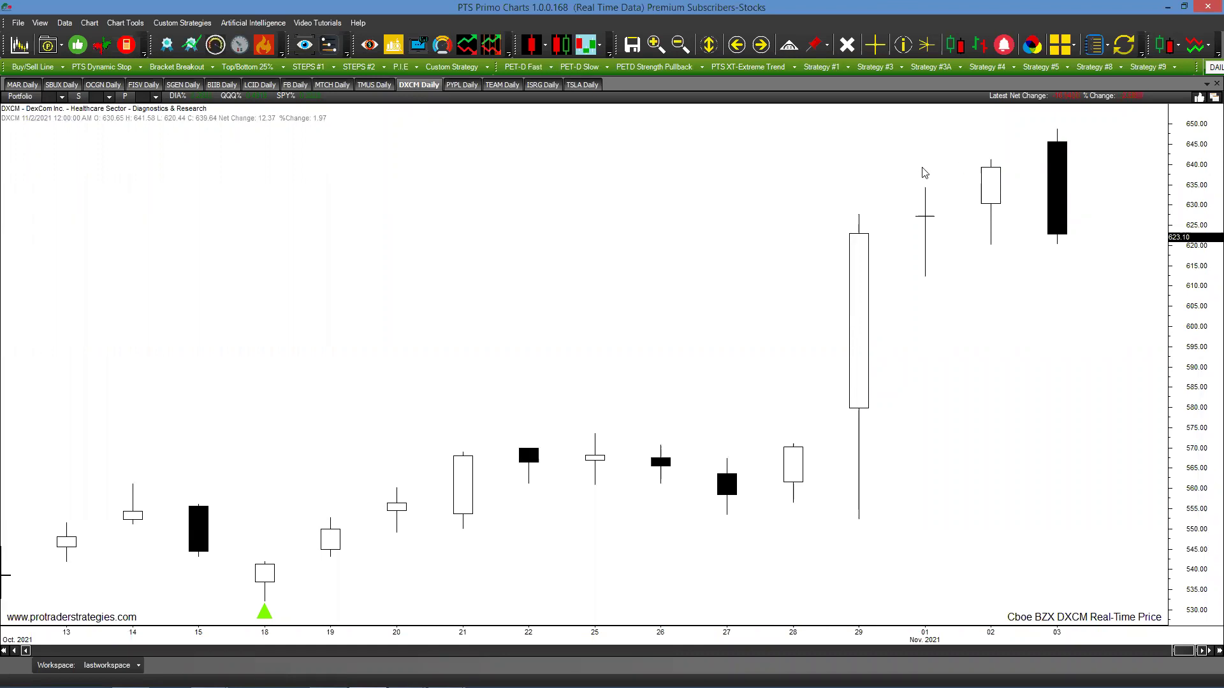
Review the signal arrows on the PYPL daily chart from mid-October and on the TEAM daily chart from late September.
left_click(459, 85)
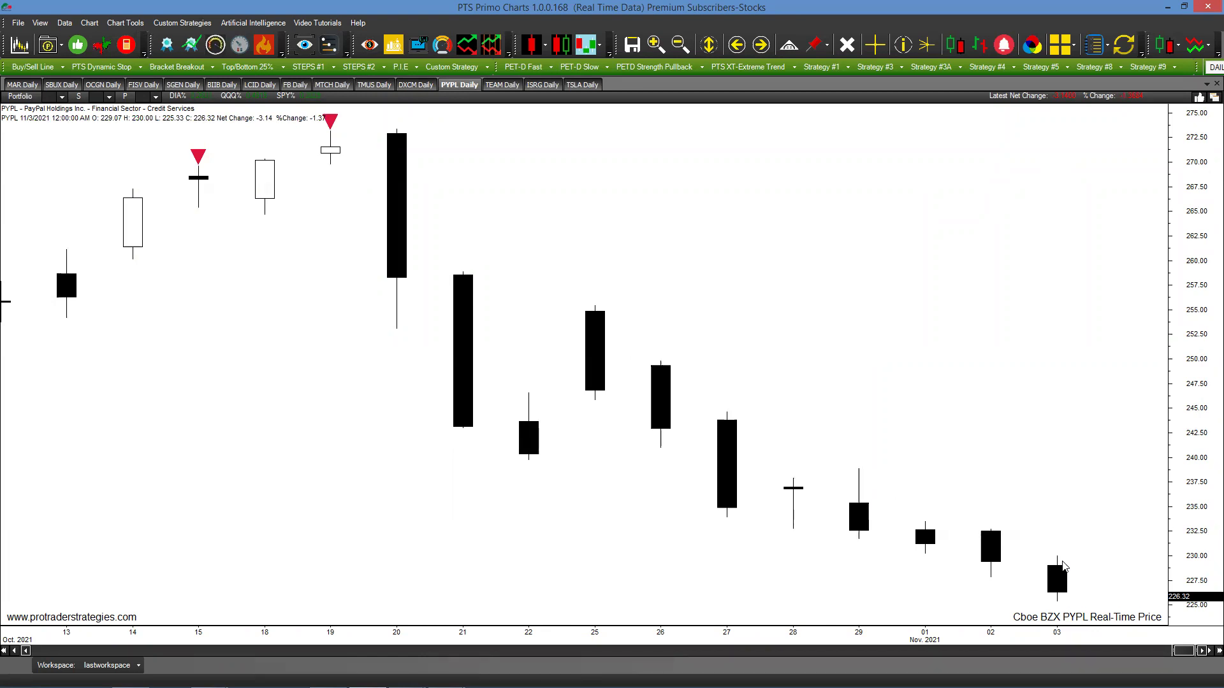
left_click(495, 87)
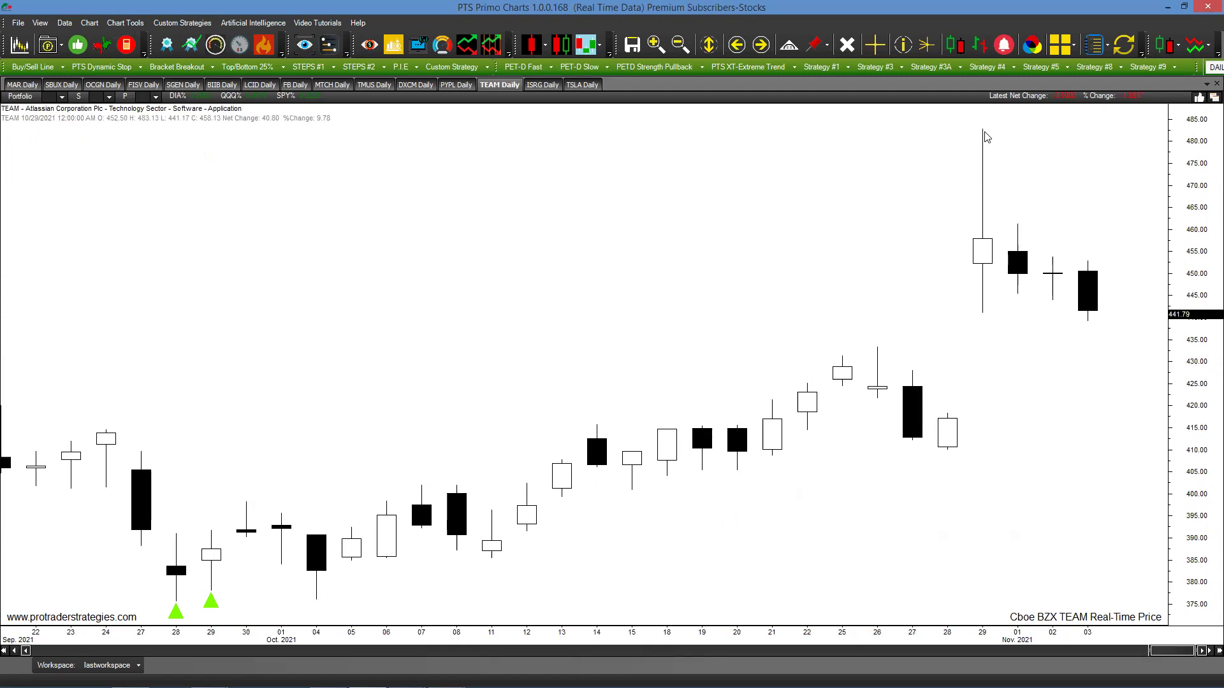
Examine the October 7 sell signal and the bars following it on the ISRG daily chart.
left_click(534, 85)
scroll(187, 330, "down", 3)
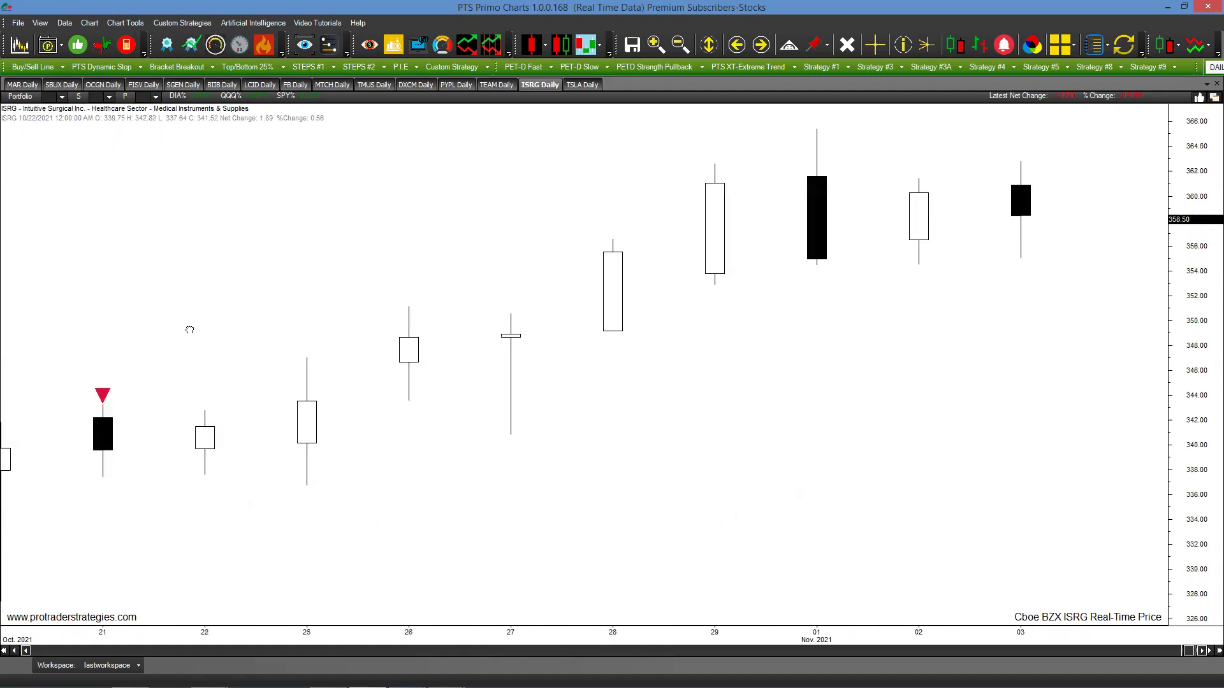
left_click_drag(246, 332, 633, 304)
left_click_drag(425, 362, 762, 343)
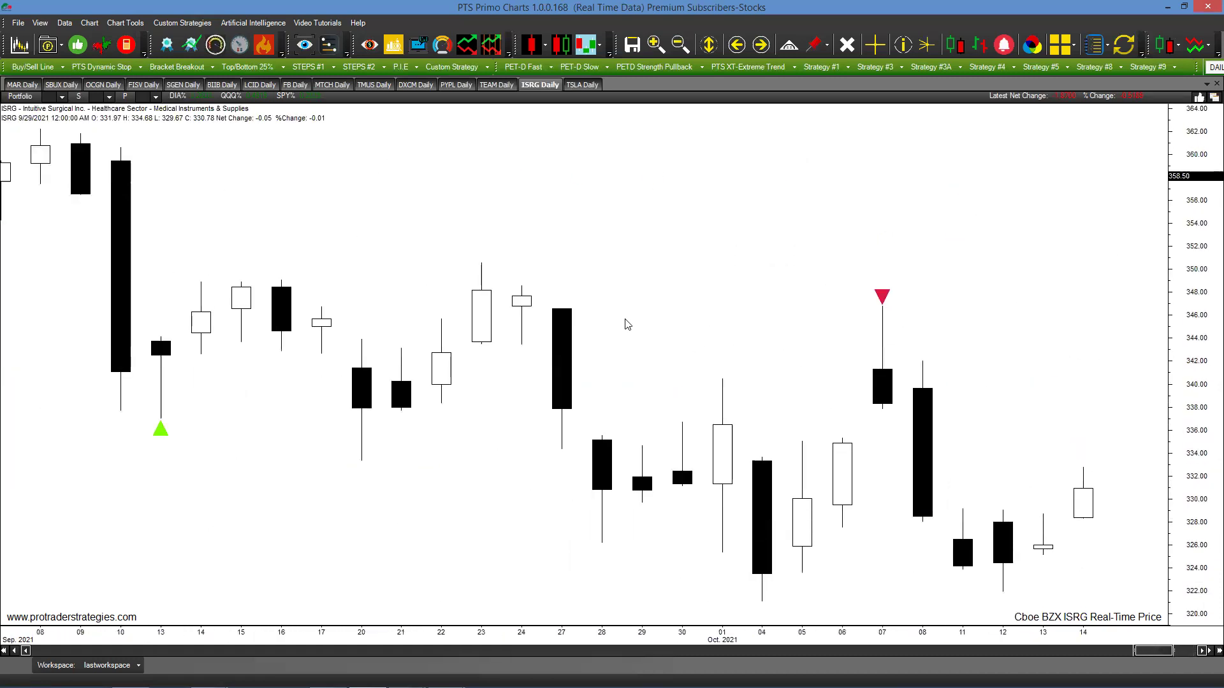
scroll(617, 322, "up", 2)
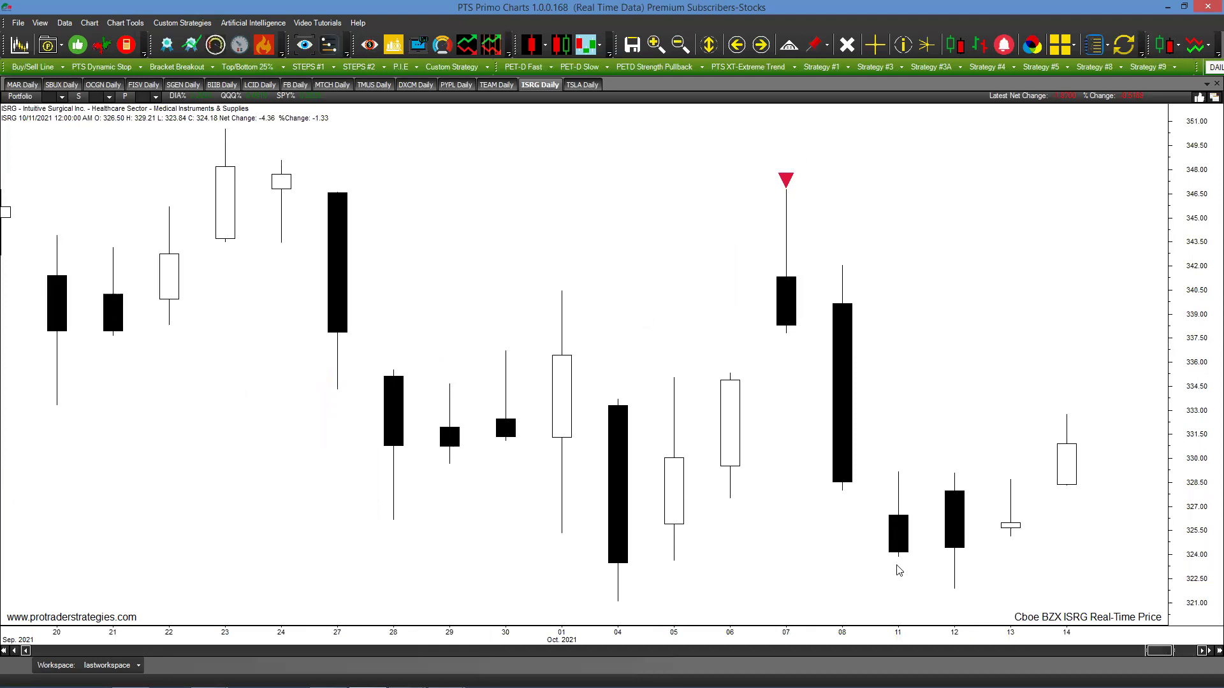
Display the Strategy #9 signal arrows on the TSLA daily chart.
left_click(580, 86)
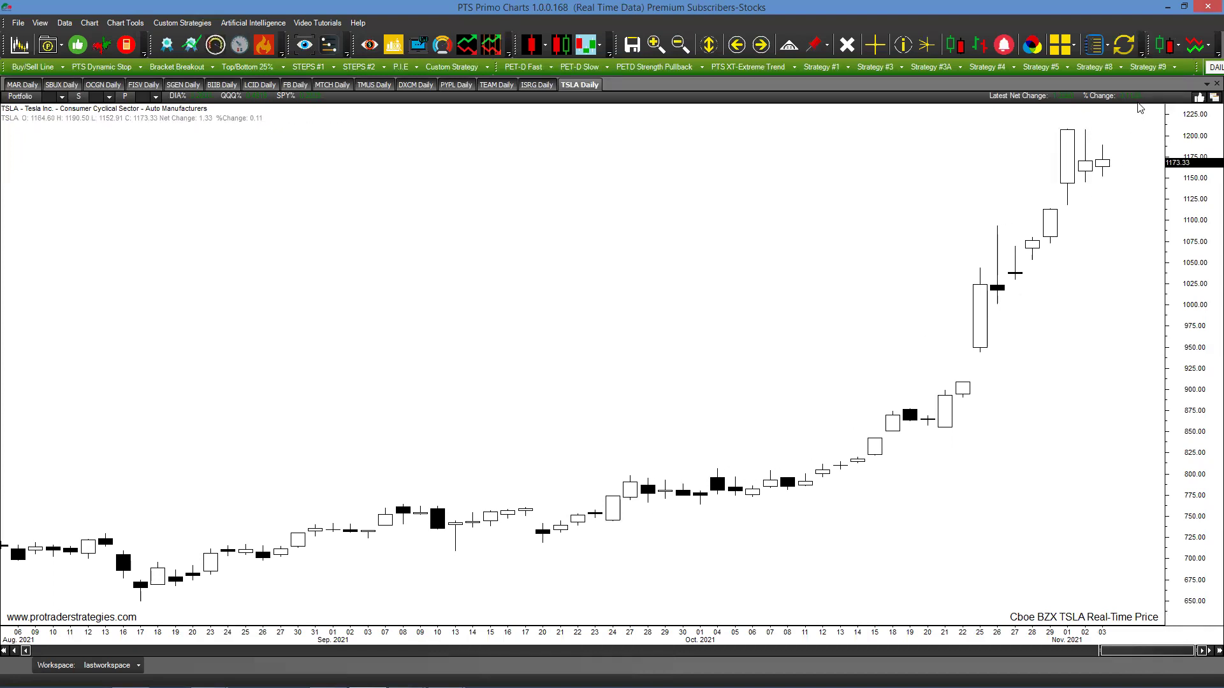
left_click(1145, 68)
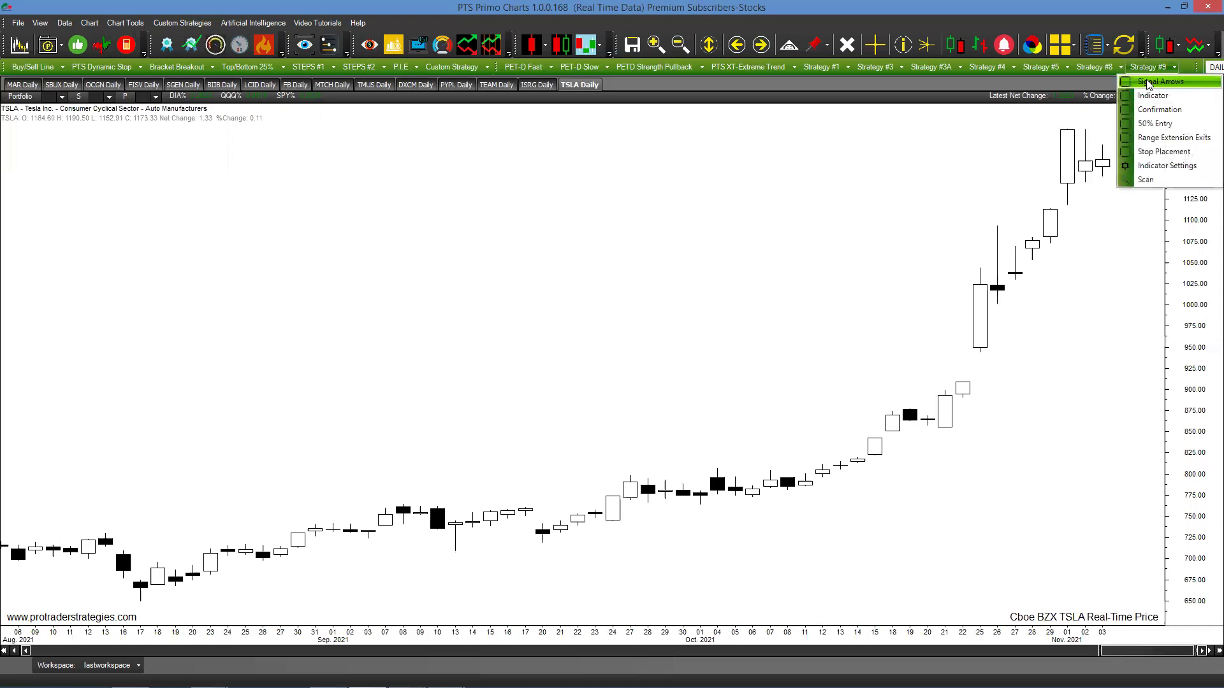
left_click(1149, 82)
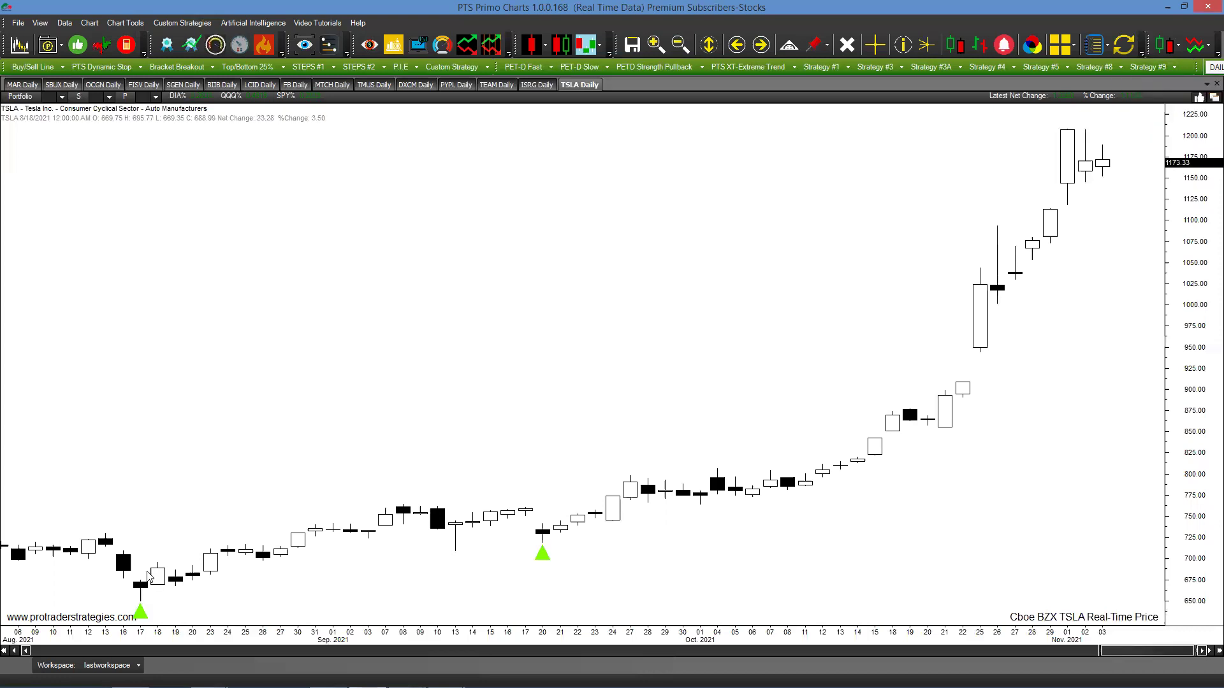